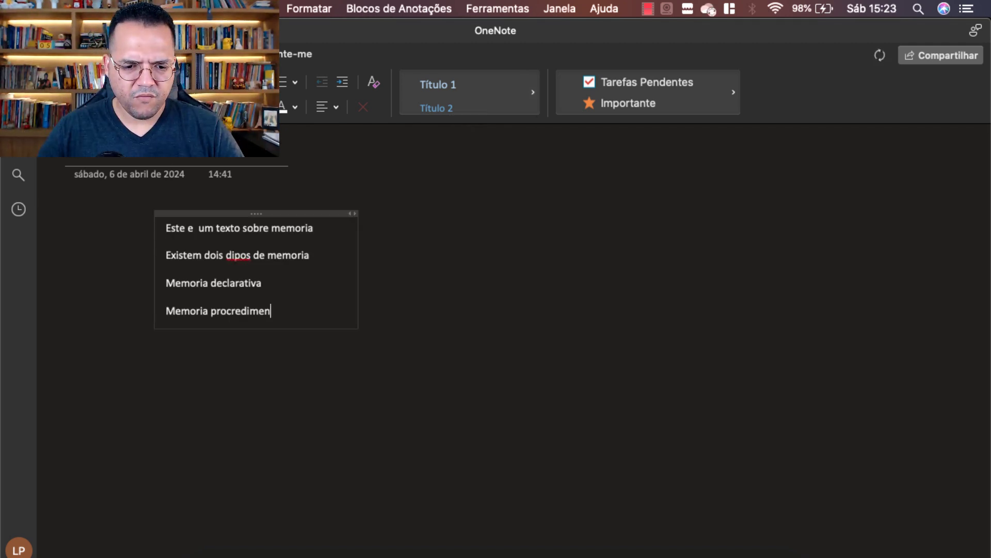
- Complete the fourth line of the note as "Memoria procredimentos" and start a new line below it
{"action": "type", "text": "os"}
{"action": "key", "text": "Return"}
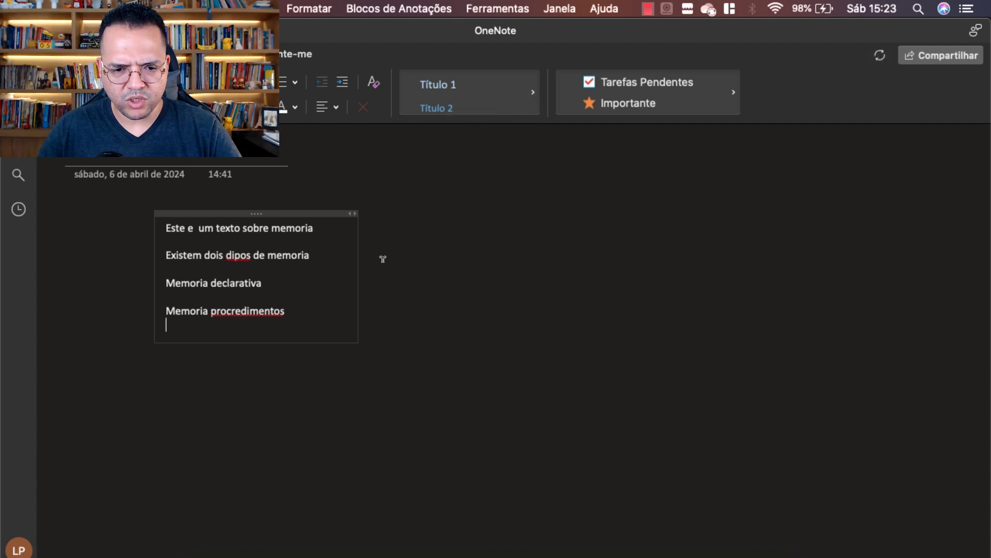
- Correct the misspelled word "dipos" to "tipos" in the second line of the note
{"action": "key", "text": "super+plus"}
{"action": "key", "text": "super+plus"}
{"action": "key", "text": "super+plus"}
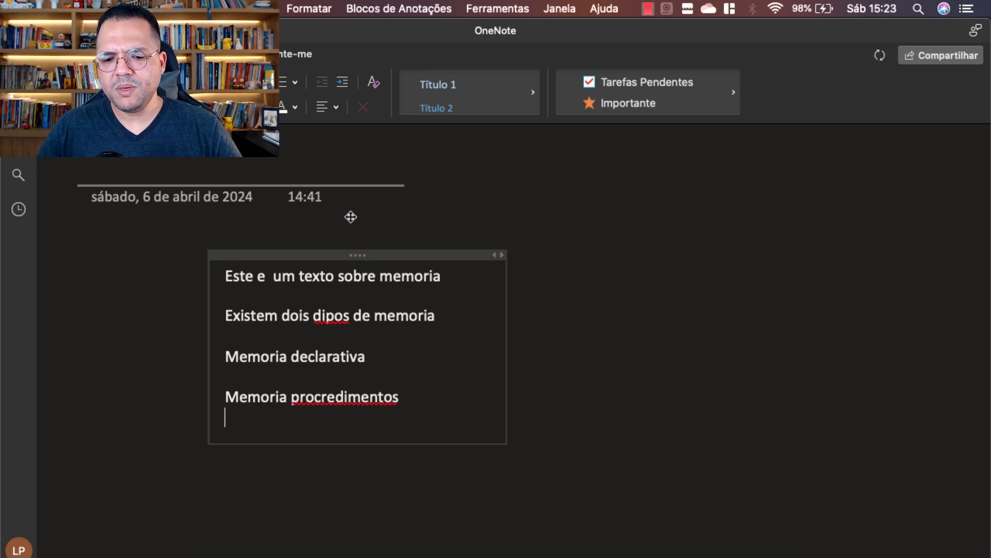
{"action": "left_click", "coordinate": [343, 316]}
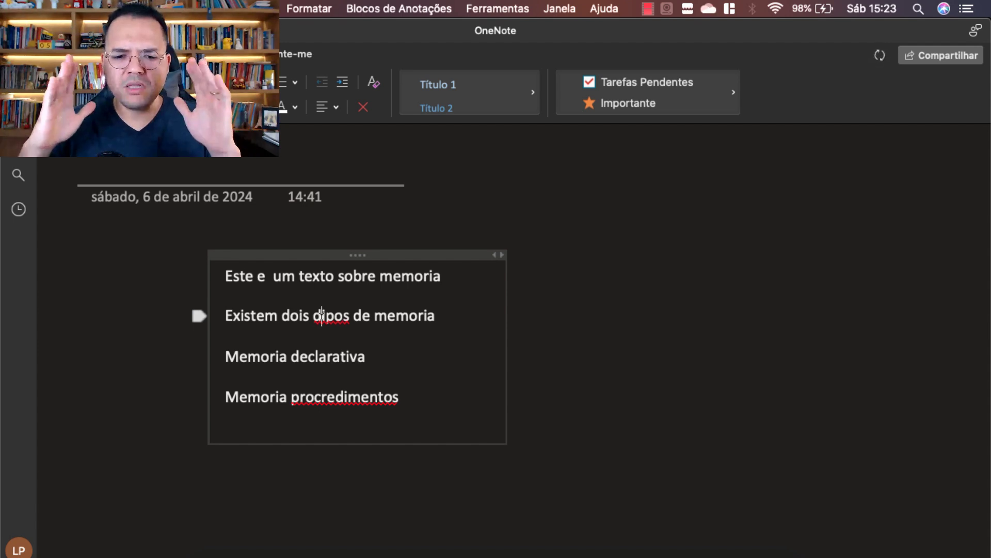
{"action": "left_click", "coordinate": [321, 315]}
{"action": "key", "text": "BackSpace"}
{"action": "type", "text": "t"}
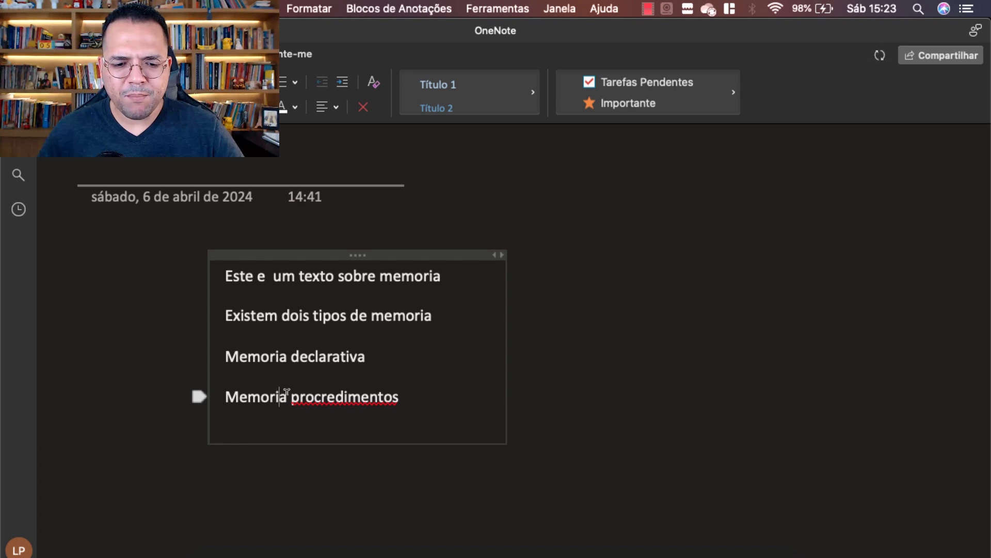
{"action": "type", "text": "de"}
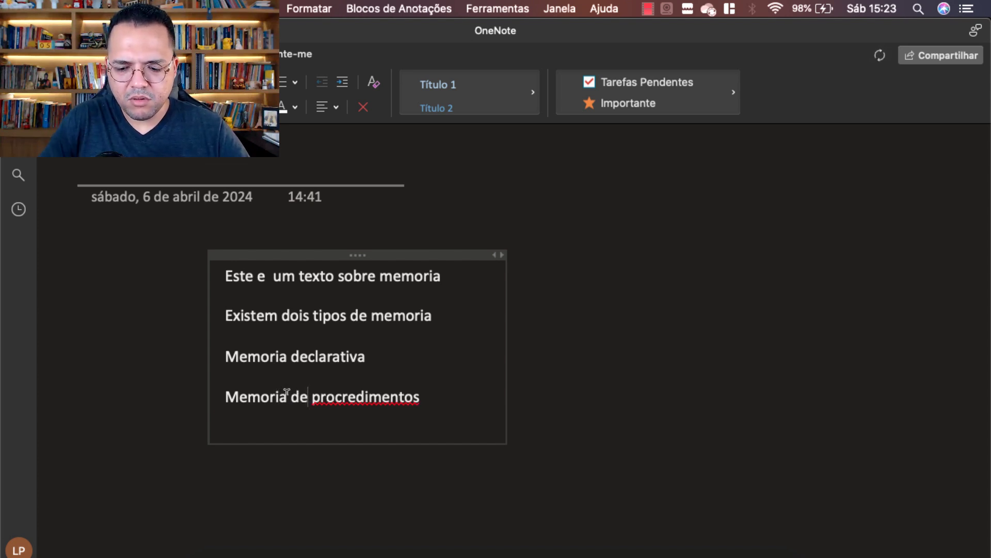
{"action": "key", "text": "BackSpace"}
{"action": "key", "text": "BackSpace"}
{"action": "key", "text": "BackSpace"}
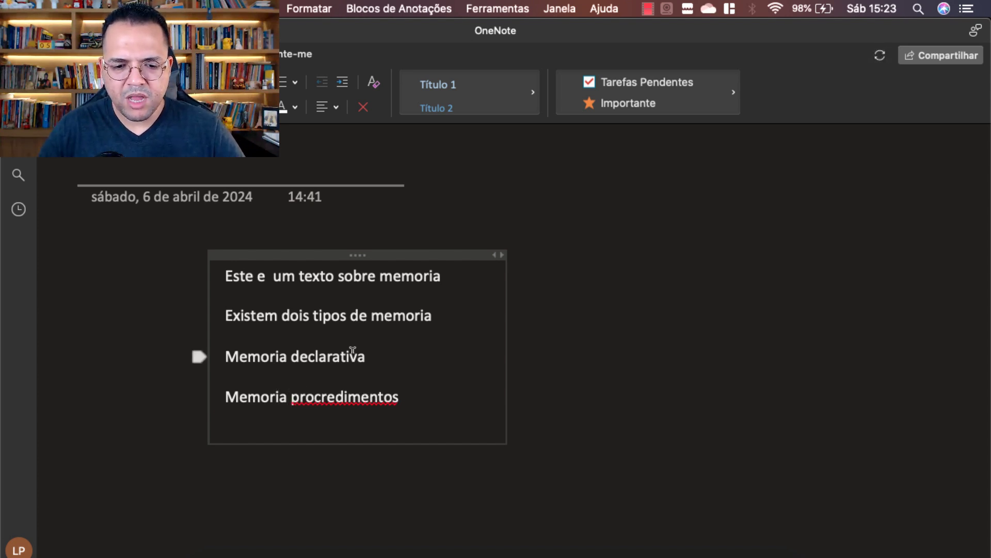
- Extend the "Memoria declarativa" line with "aquela que ajuda a lembrar o que falar"
{"action": "type", "text": "àquela que "}
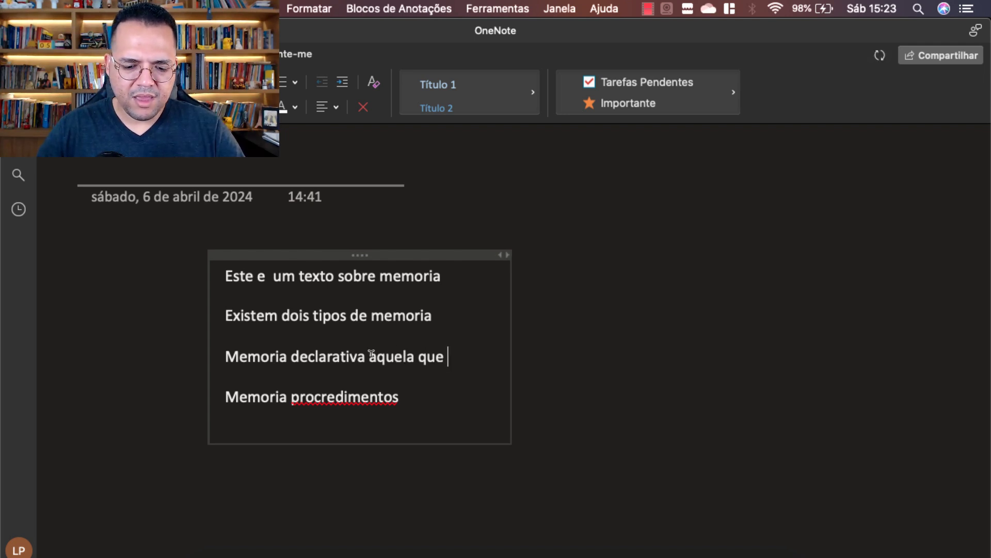
{"action": "type", "text": "ajuda n"}
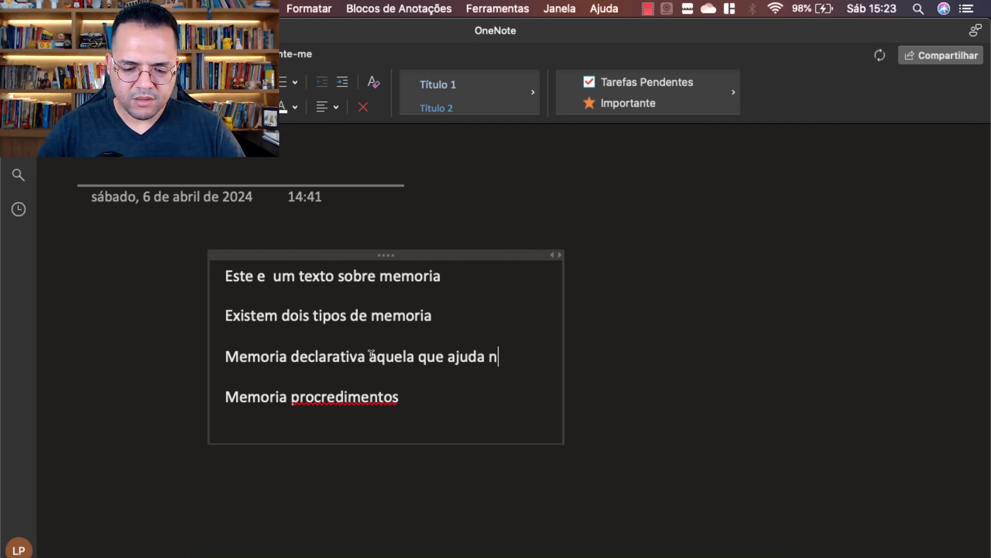
{"action": "key", "text": "BackSpace"}
{"action": "type", "text": "a lembrar "}
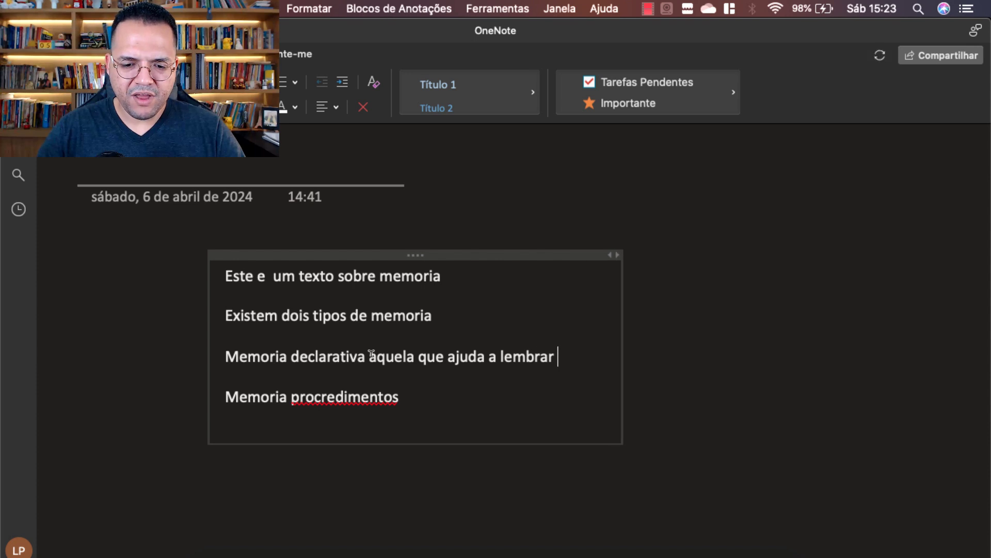
{"action": "type", "text": "o que falar"}
- Extend the "Memoria procredimentos" line with "aquela que uso nas minhas acoes"
{"action": "left_click", "coordinate": [420, 391]}
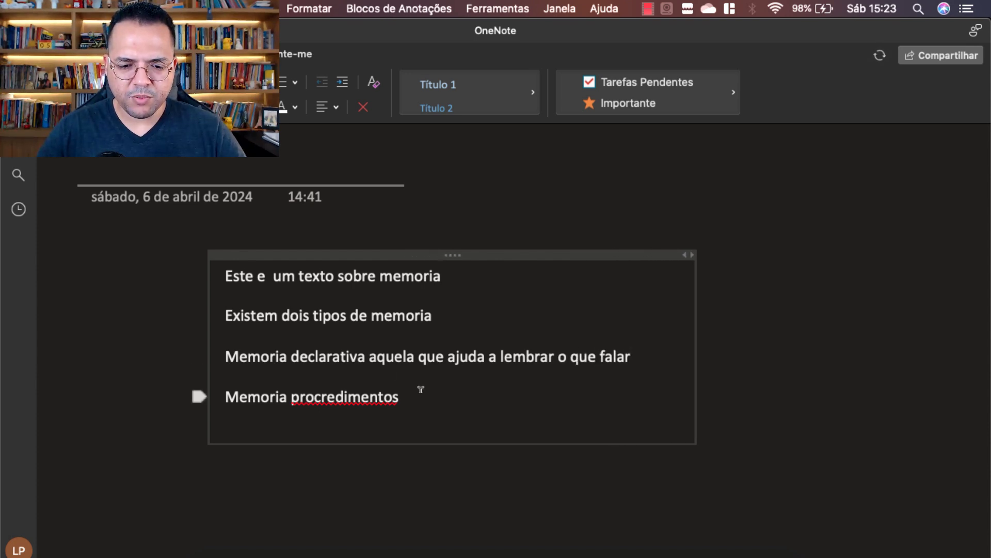
{"action": "type", "text": "aquela"}
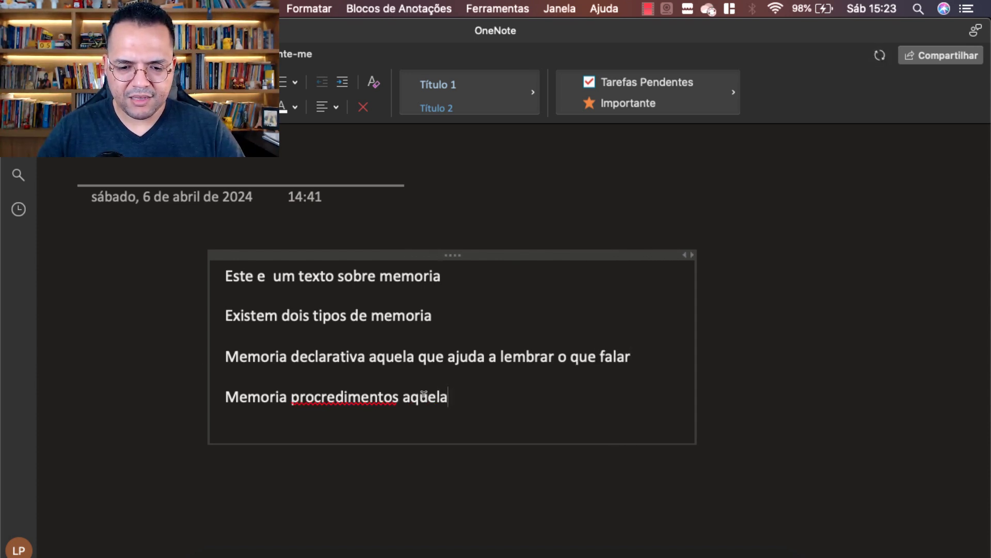
{"action": "type", "text": " que uso n"}
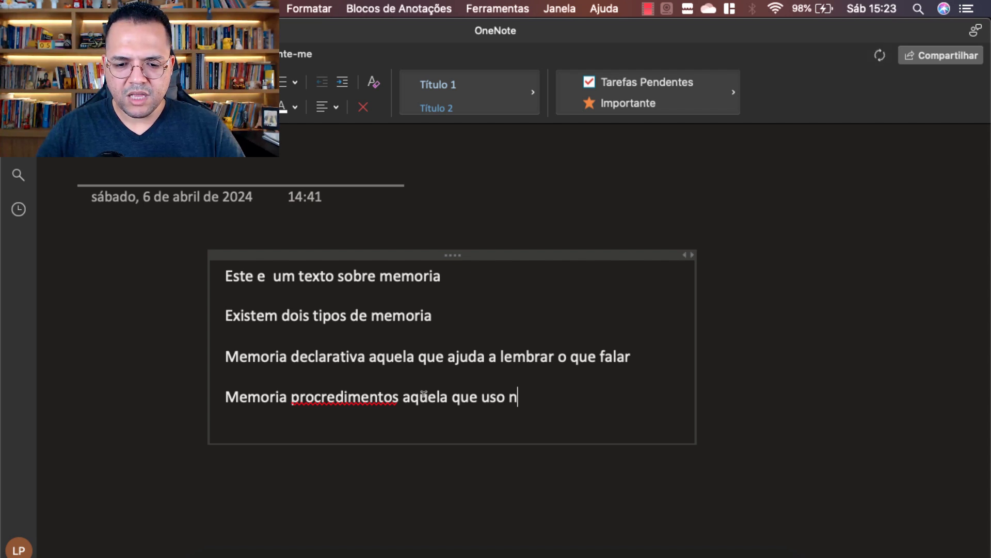
{"action": "type", "text": "as minhas aco"}
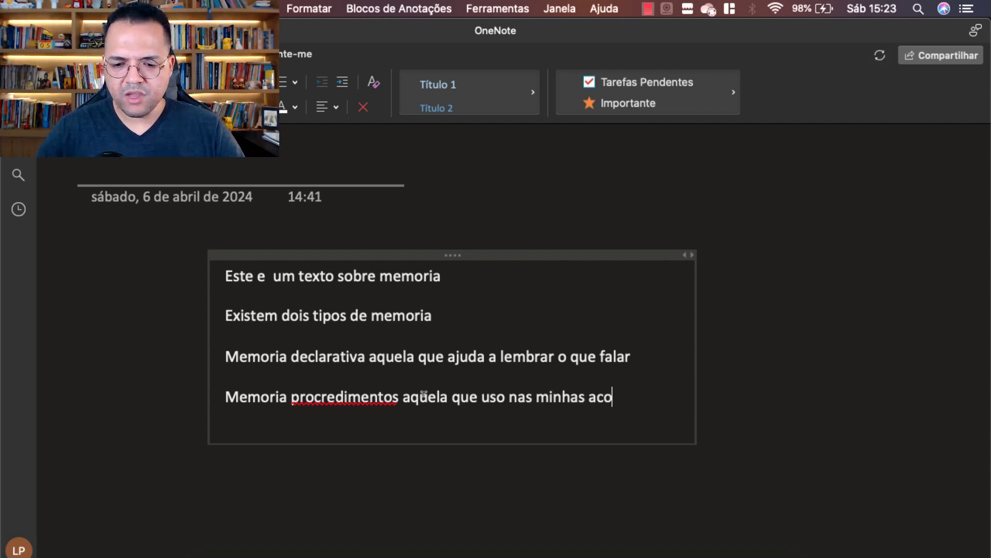
{"action": "type", "text": "es"}
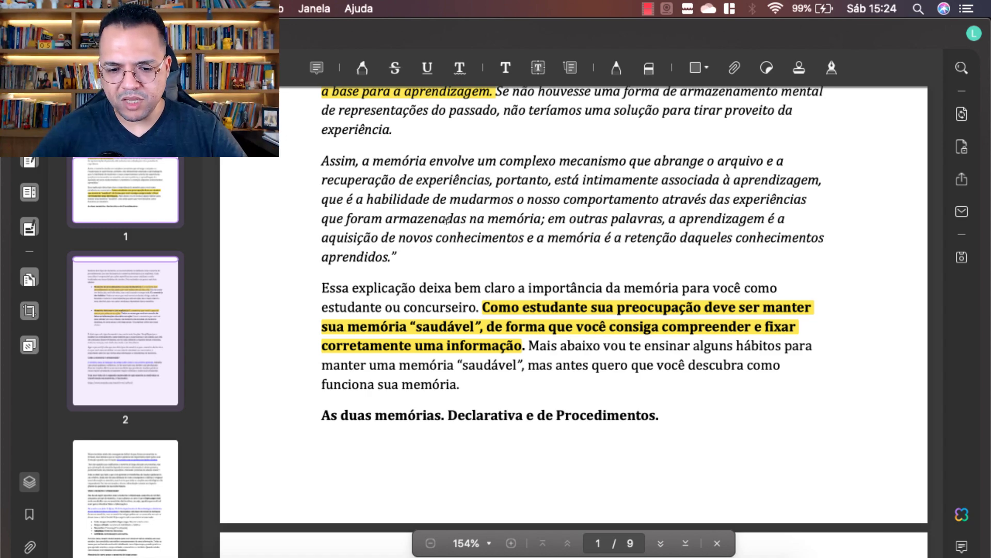
- Highlight the sentence "É obvio que cada tipo de memória tem muito mais funções." on page 2 of the PDF in yellow
{"action": "scroll", "coordinate": [594, 321], "scroll_direction": "down", "scroll_amount": 10}
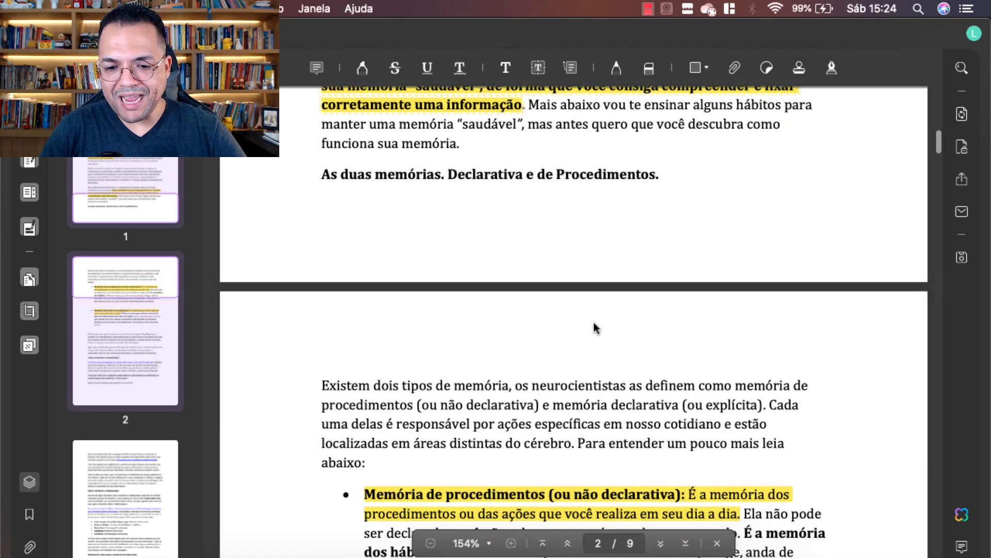
{"action": "scroll", "coordinate": [594, 322], "scroll_direction": "down", "scroll_amount": 10}
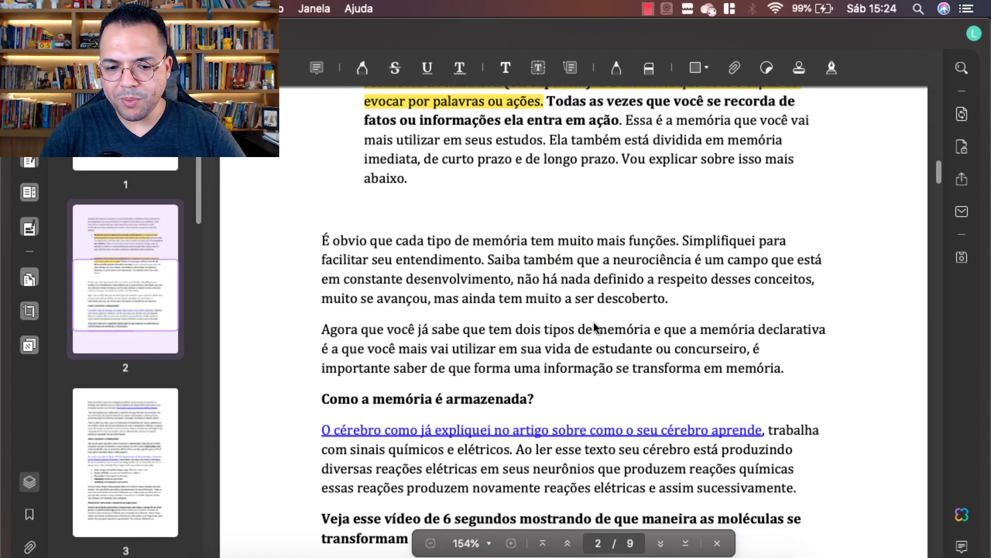
{"action": "left_click_drag", "start_coordinate": [322, 221], "coordinate": [677, 222]}
{"action": "scroll", "coordinate": [630, 273], "scroll_direction": "down", "scroll_amount": 3}
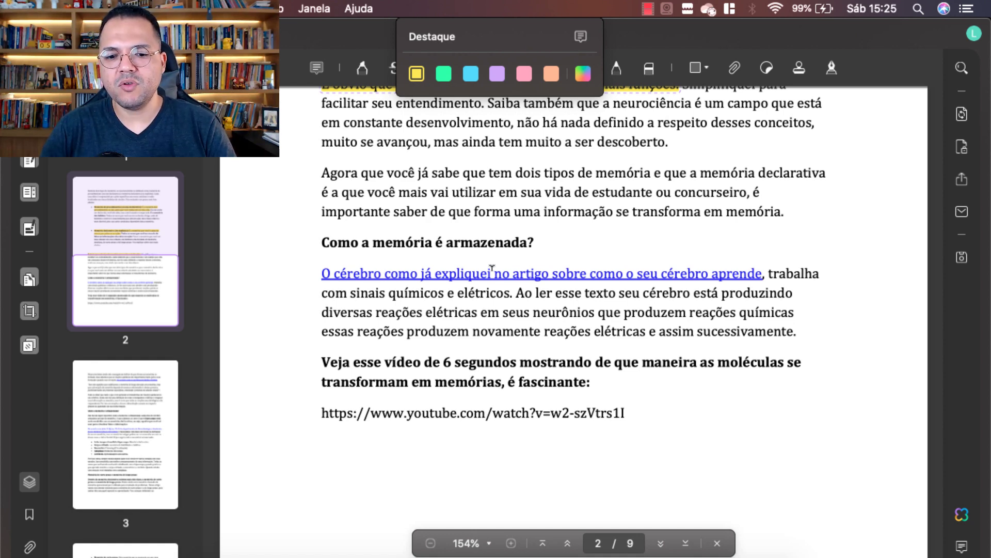
{"action": "left_click", "coordinate": [770, 270]}
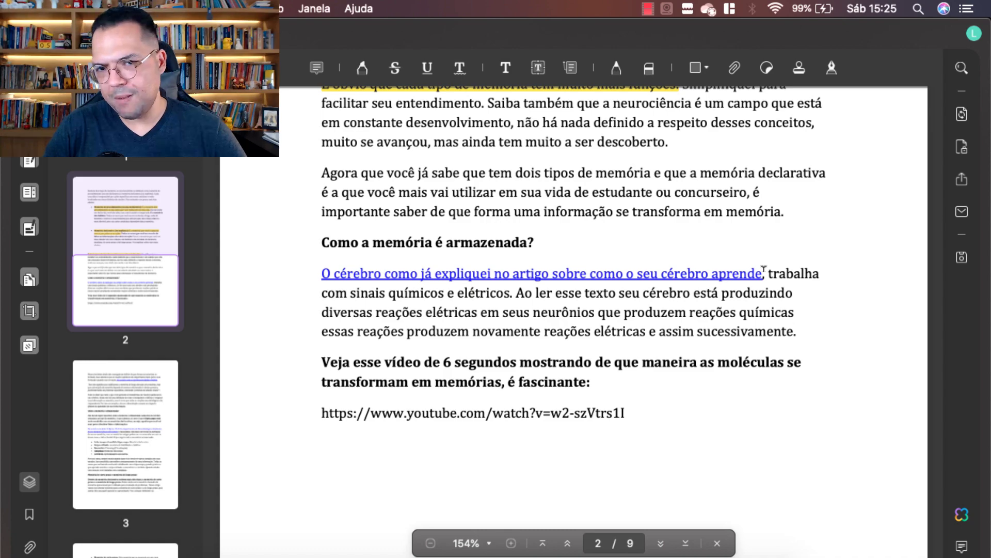
- Highlight the linked phrase "O cérebro como já expliquei no artigo sobre como o seu cérebro aprende" in purple (#CDA7FF)
{"action": "left_click_drag", "start_coordinate": [764, 268], "coordinate": [326, 272]}
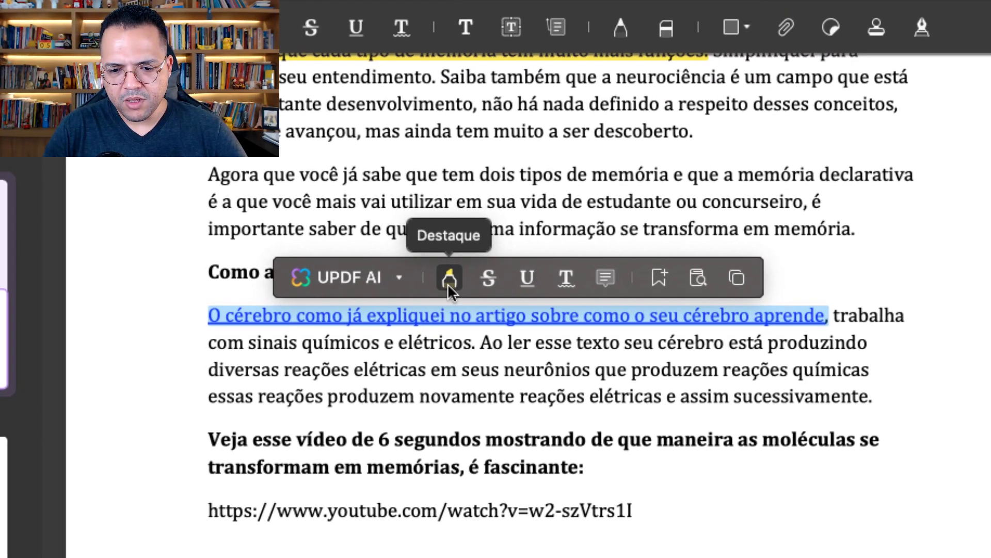
{"action": "left_click", "coordinate": [532, 246]}
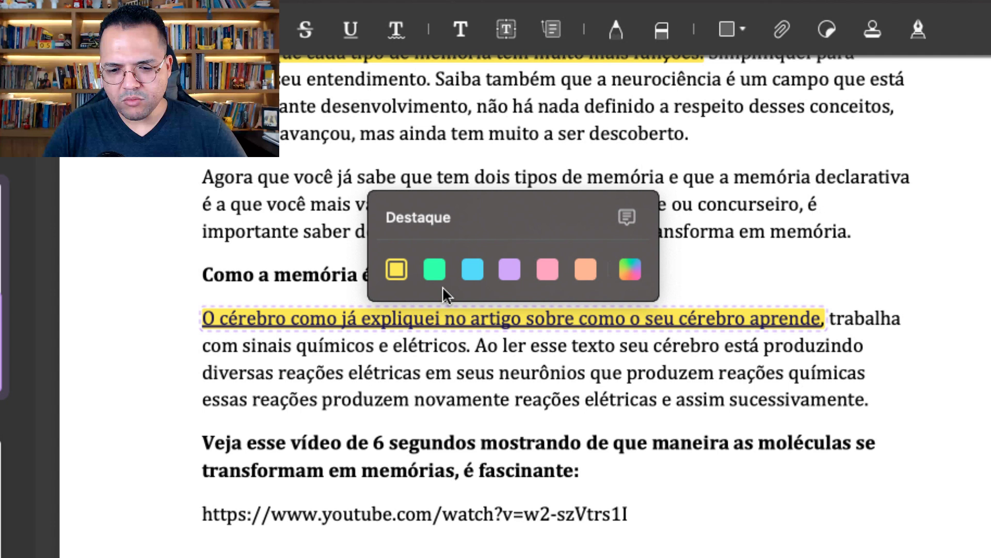
{"action": "left_click", "coordinate": [512, 267]}
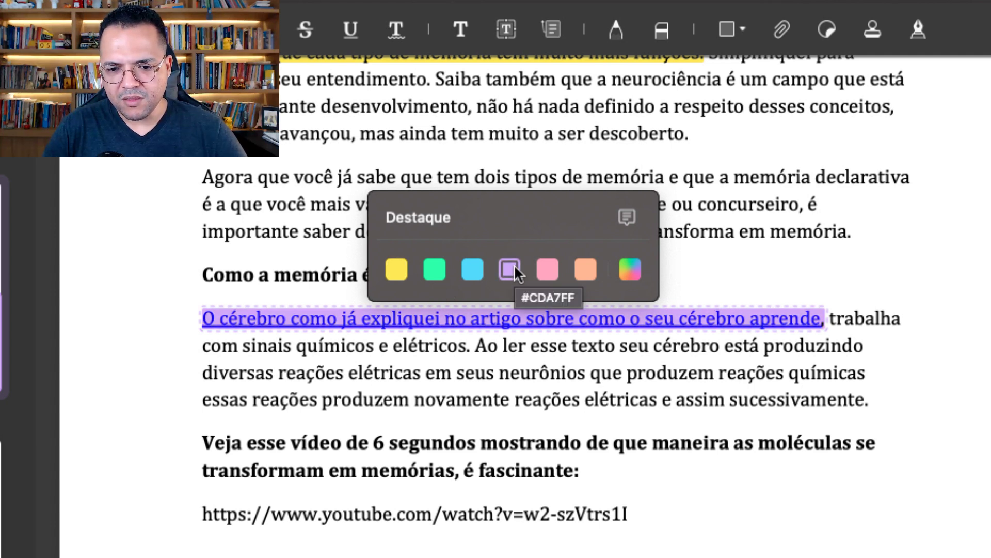
- Attach the note "ler depois" to the purple highlight on the linked phrase
{"action": "left_click", "coordinate": [627, 217]}
{"action": "type", "text": "ler depois"}
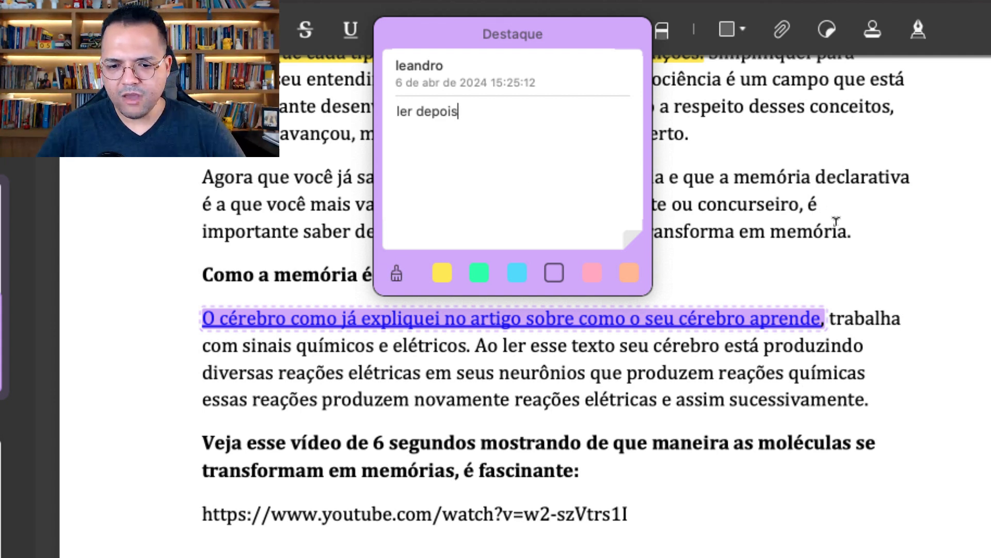
{"action": "left_click", "coordinate": [486, 312]}
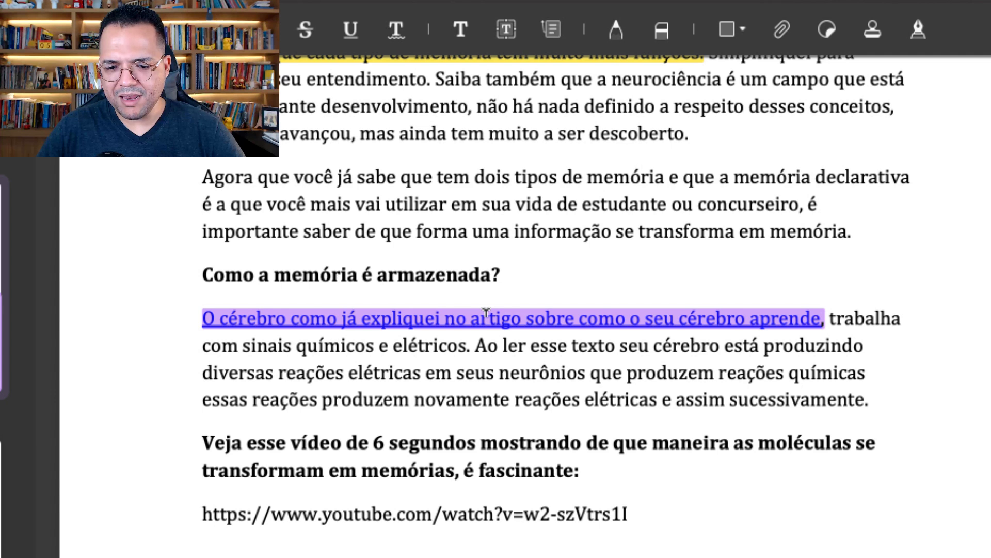
- Reopen the note attached to the purple highlight to review it, closing it when done
{"action": "left_click", "coordinate": [485, 315]}
{"action": "left_click", "coordinate": [485, 315]}
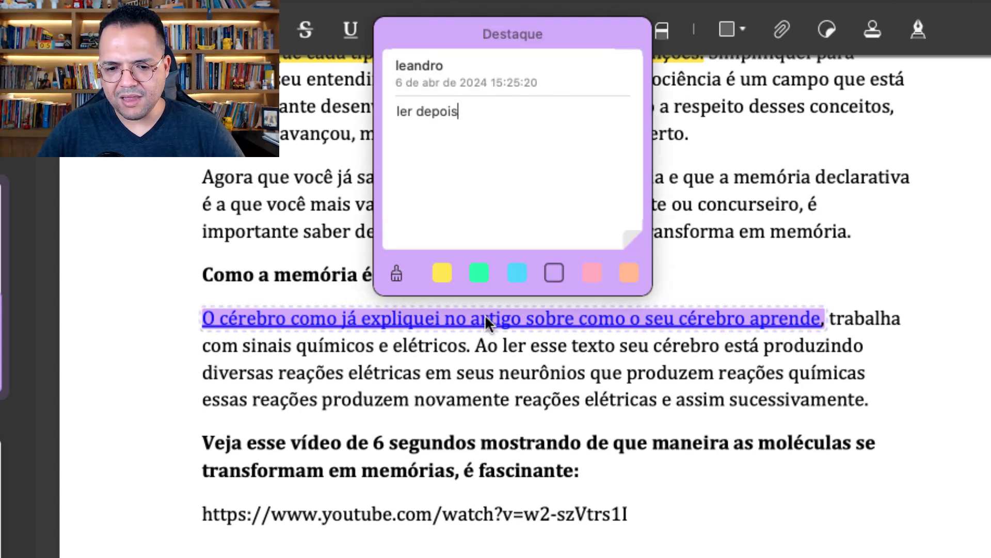
{"action": "left_click", "coordinate": [478, 360]}
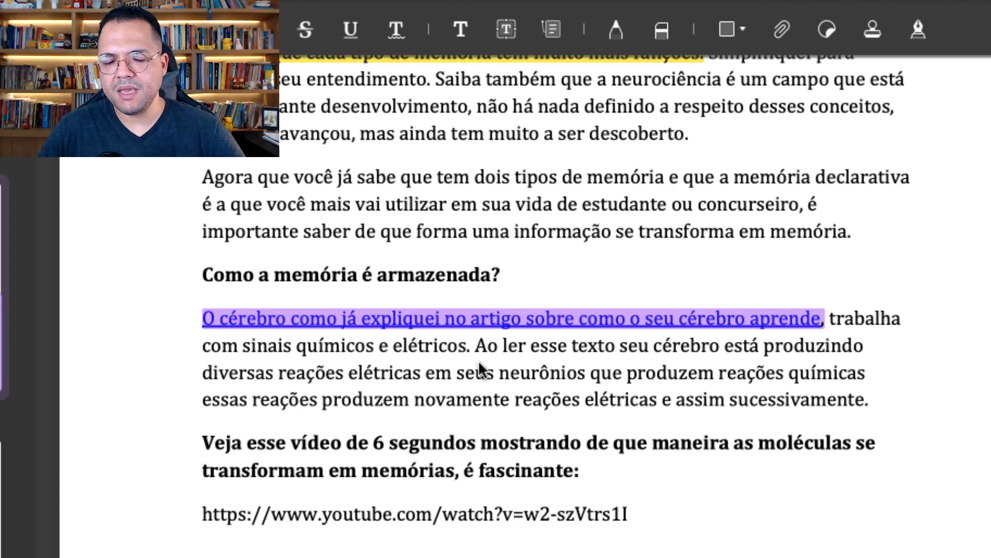
- Highlight the whole YouTube address at the end of page 2 in purple
{"action": "mouse_move", "coordinate": [717, 324]}
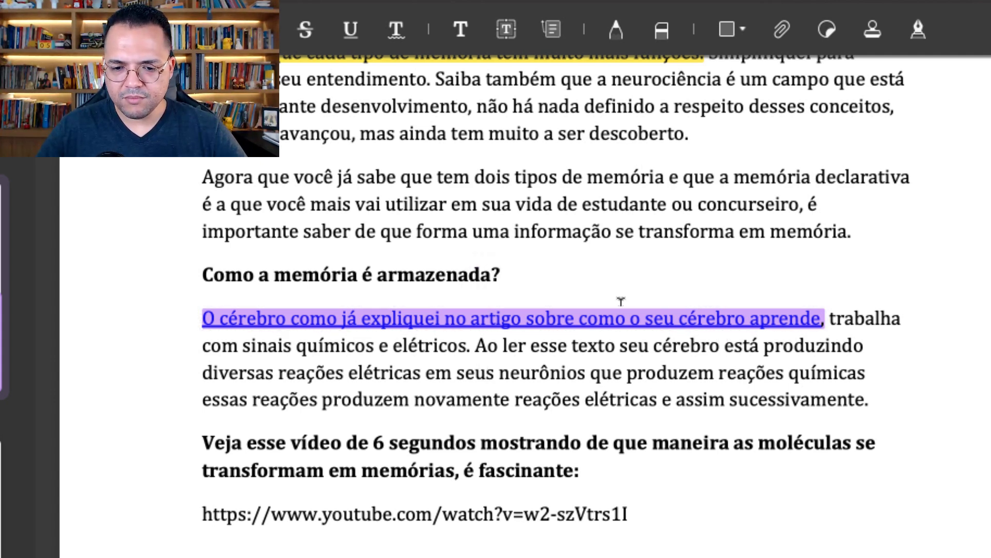
{"action": "scroll", "coordinate": [734, 387], "scroll_direction": "down", "scroll_amount": 1}
{"action": "scroll", "coordinate": [733, 388], "scroll_direction": "down", "scroll_amount": 3}
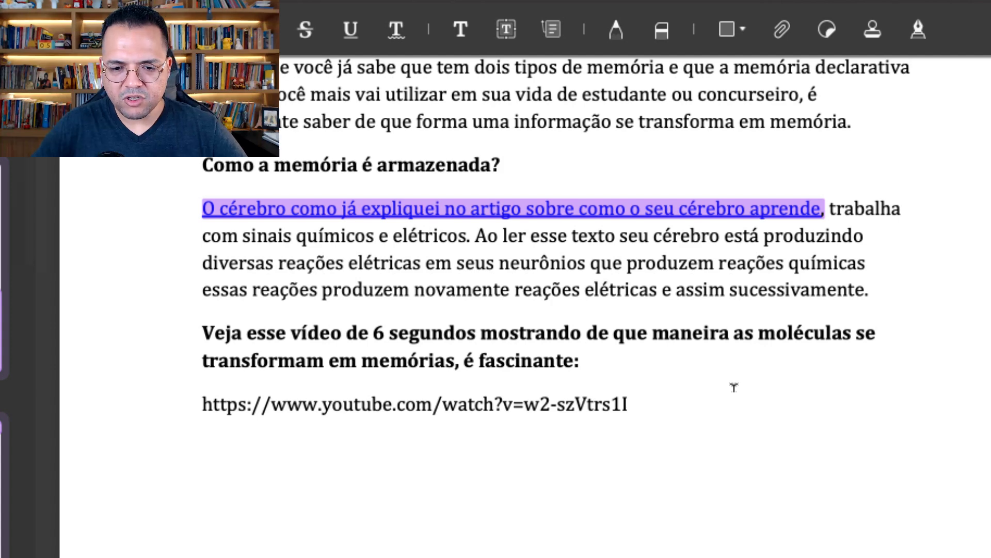
{"action": "scroll", "coordinate": [734, 365], "scroll_direction": "down", "scroll_amount": 8}
{"action": "scroll", "coordinate": [735, 377], "scroll_direction": "up", "scroll_amount": 2}
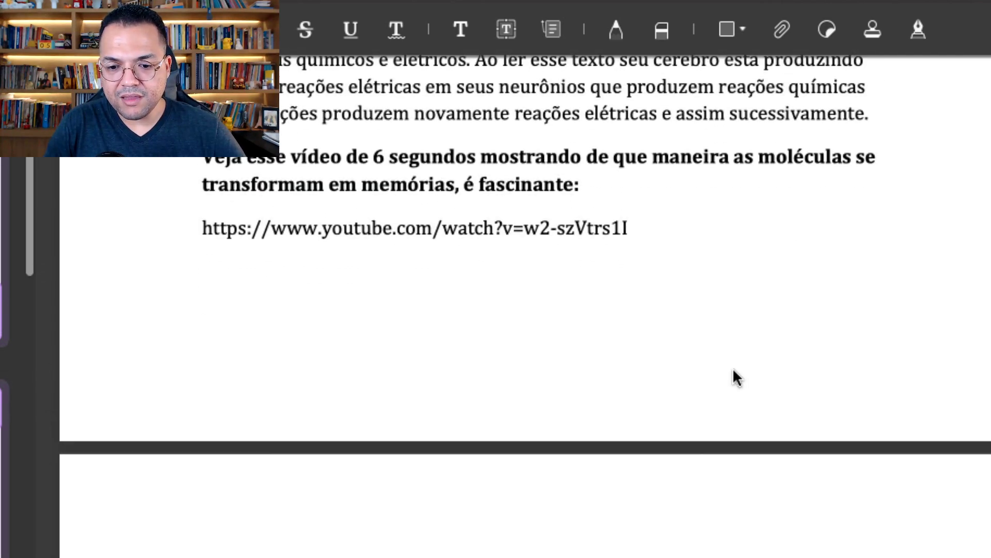
{"action": "double_click", "coordinate": [560, 236]}
{"action": "left_click_drag", "start_coordinate": [560, 236], "coordinate": [637, 228]}
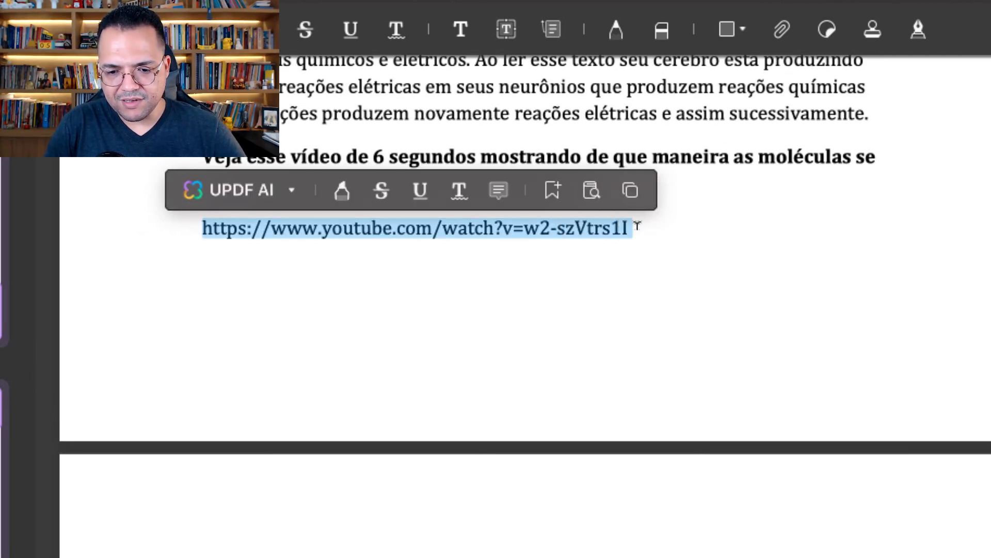
{"action": "left_click", "coordinate": [348, 190]}
- Attach the note "assistir" to the highlighted YouTube address
{"action": "left_click", "coordinate": [535, 131]}
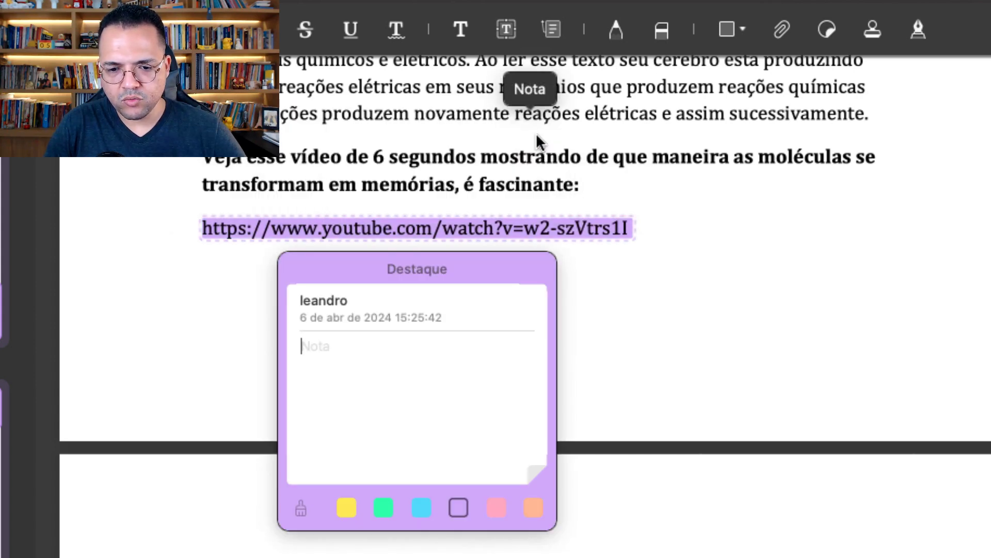
{"action": "type", "text": "assistir"}
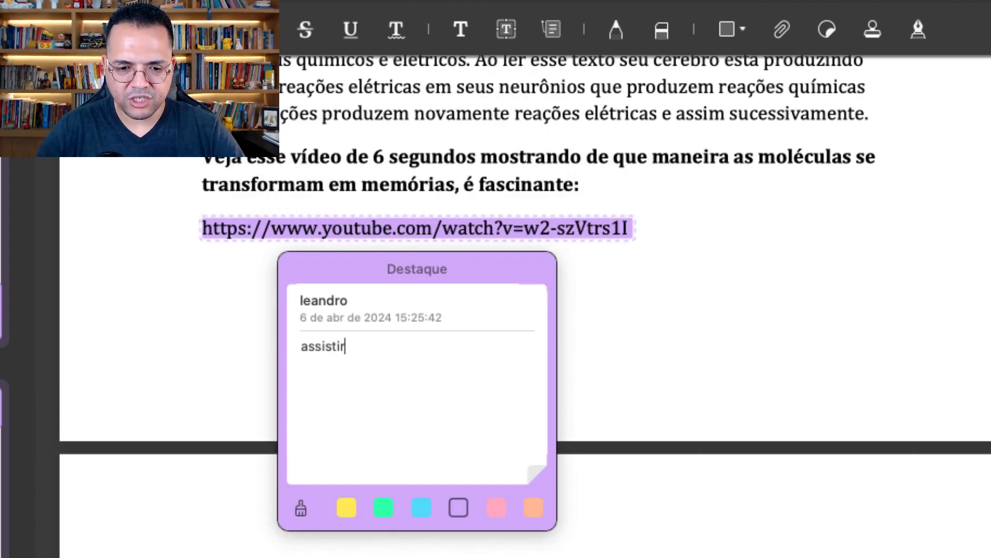
{"action": "left_click", "coordinate": [729, 227]}
- Switch from the PDF to the OneNote page holding the notes about memory
{"action": "scroll", "coordinate": [728, 231], "scroll_direction": "down", "scroll_amount": 5}
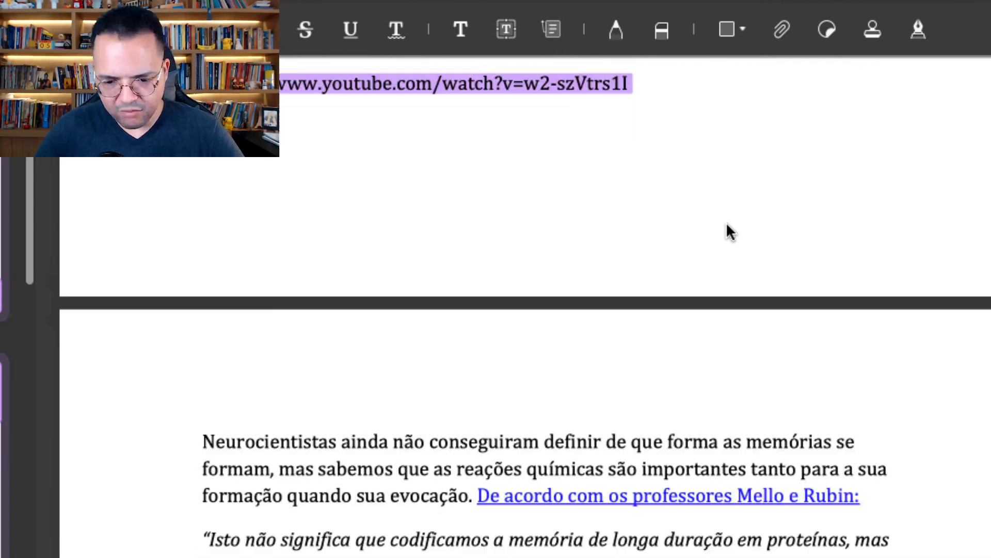
{"action": "scroll", "coordinate": [706, 284], "scroll_direction": "down", "scroll_amount": 2}
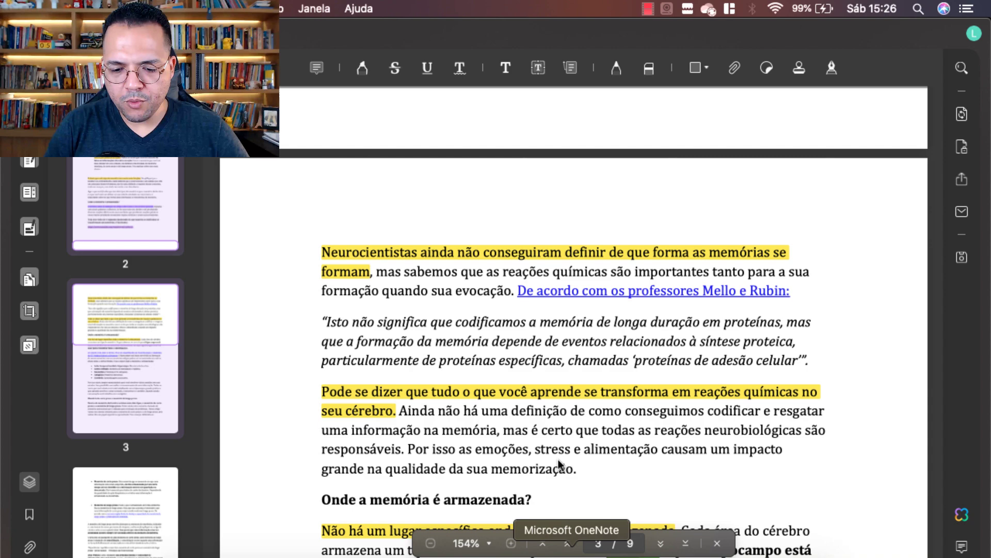
{"action": "key", "text": "ctrl+Up"}
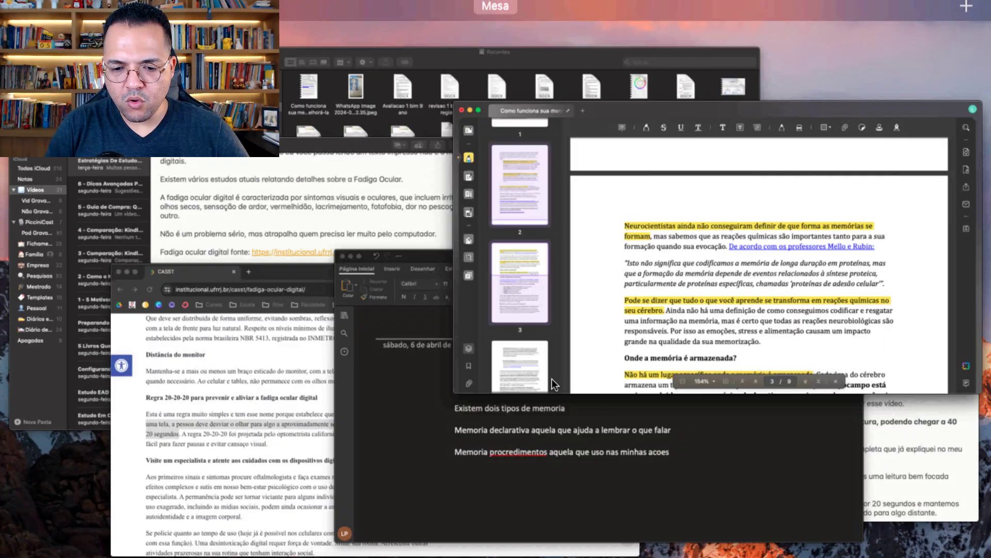
{"action": "left_click", "coordinate": [594, 479]}
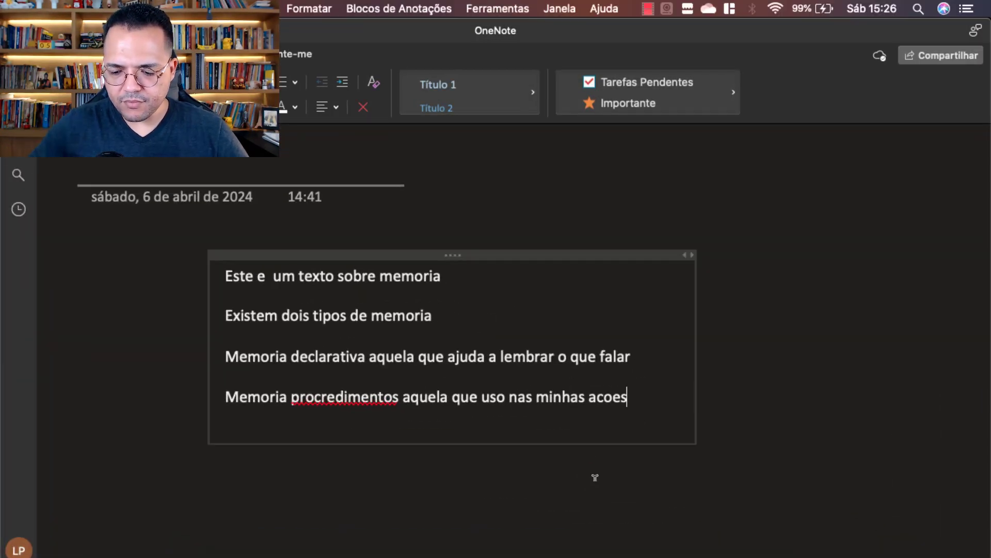
- Add the lines "Não existe um local onde a memoria e armazenada" and "Existem varios elementos quimicos presentes na formacao de memoria no cerebro" to the notes
{"action": "key", "text": "Return"}
{"action": "key", "text": "Return"}
{"action": "key", "text": "Return"}
{"action": "type", "text": "não exist"}
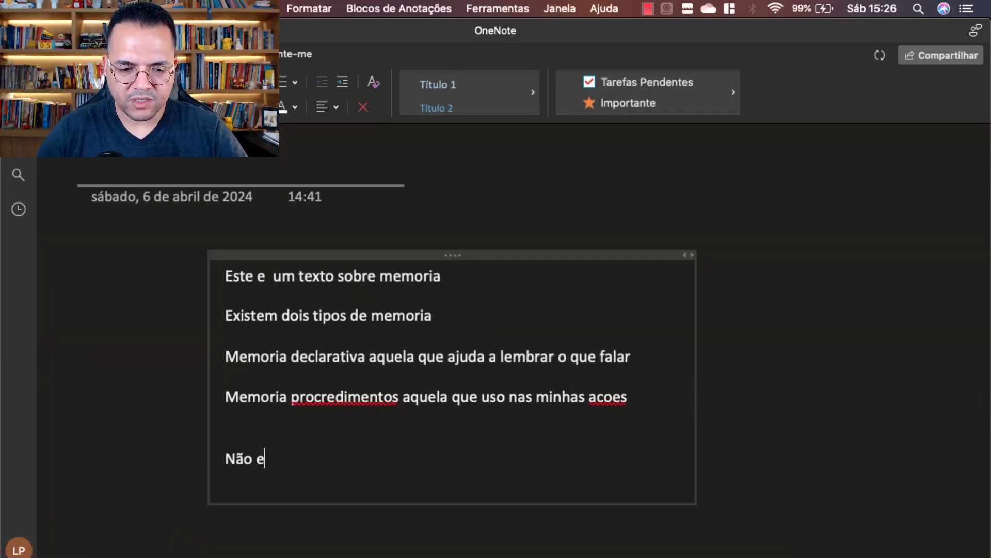
{"action": "type", "text": "e um loca"}
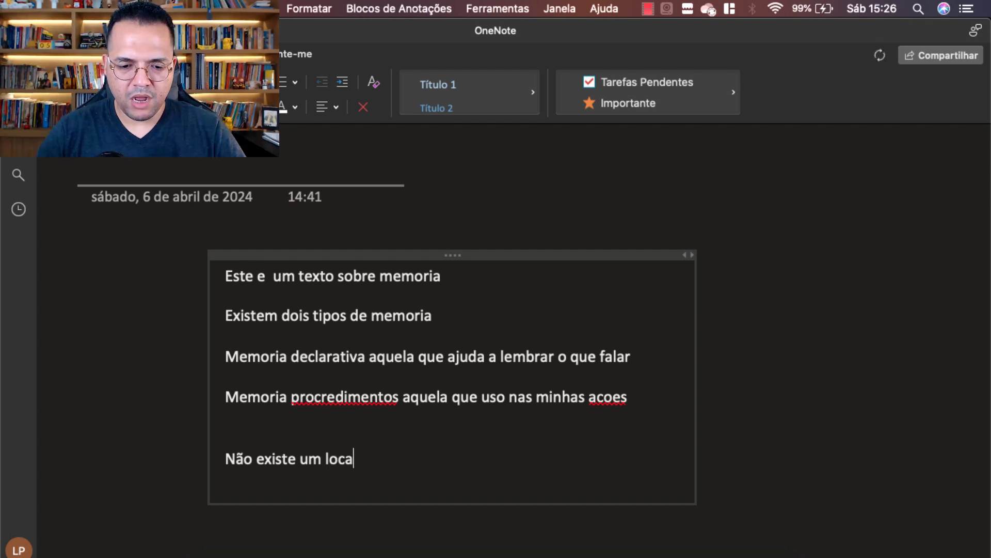
{"action": "type", "text": "l onde a memoria e armazenada"}
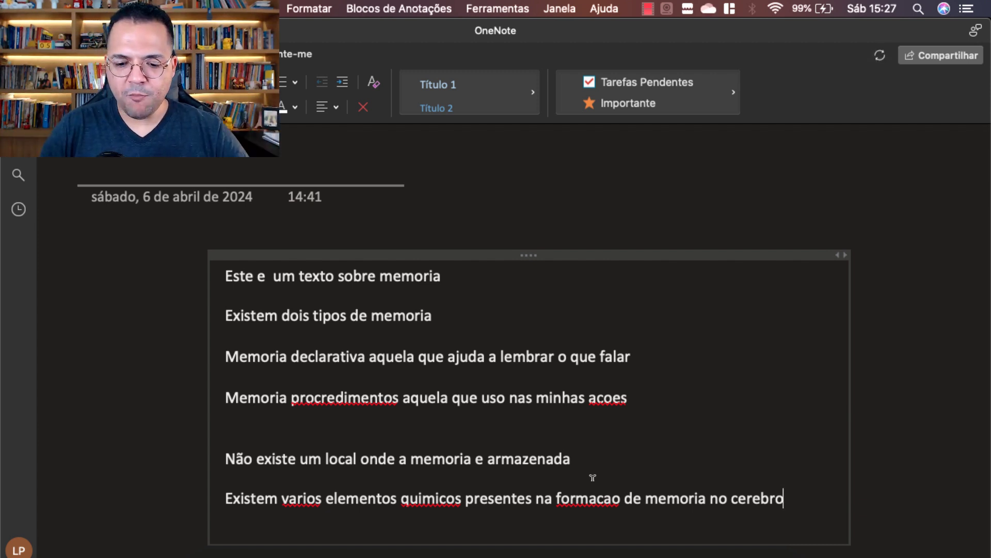
- Switch to the PDF in UPDF and reread the highlighted passages from page 1 through the end of page 2
{"action": "left_click", "coordinate": [527, 541]}
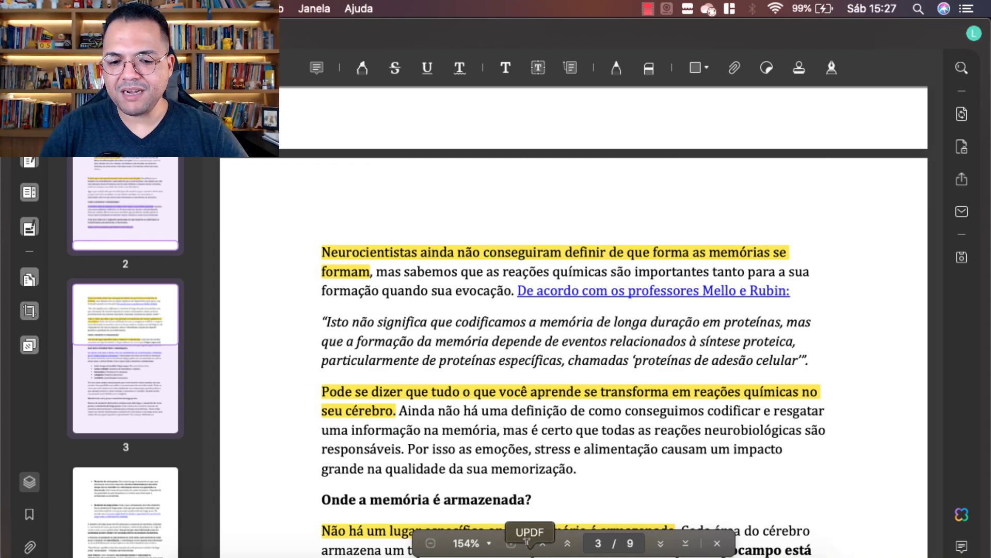
{"action": "scroll", "coordinate": [505, 392], "scroll_direction": "up", "scroll_amount": 20}
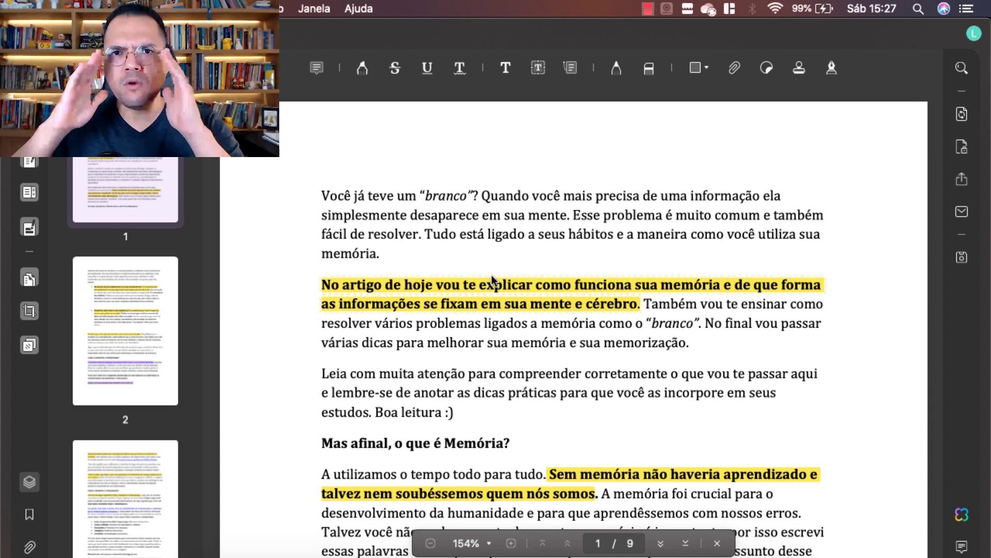
{"action": "scroll", "coordinate": [492, 275], "scroll_direction": "down", "scroll_amount": 1}
{"action": "scroll", "coordinate": [492, 274], "scroll_direction": "down", "scroll_amount": 15}
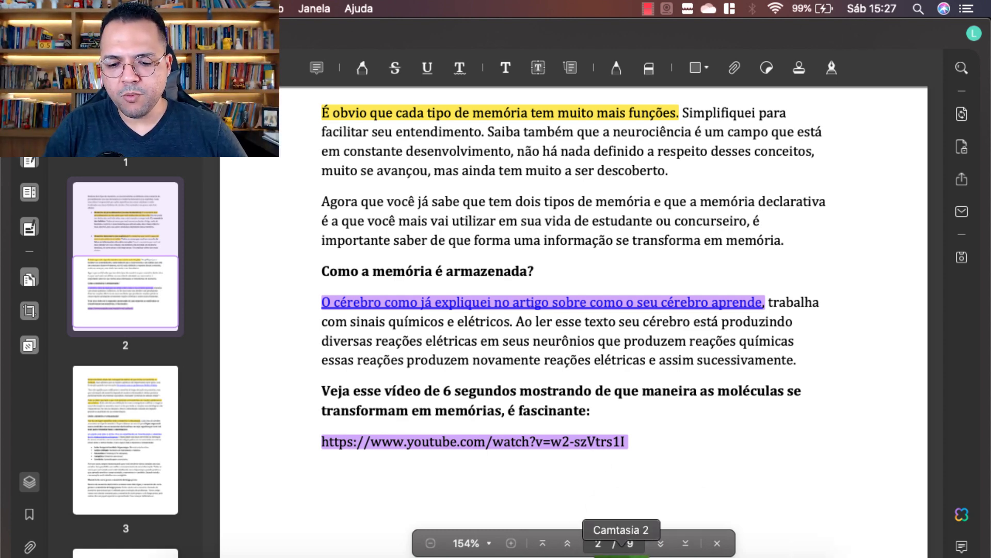
- Return to the OneNote page and remove the extra blank line below the note on procedural memory
{"action": "left_click", "coordinate": [564, 548]}
{"action": "scroll", "coordinate": [478, 388], "scroll_direction": "down", "scroll_amount": 2}
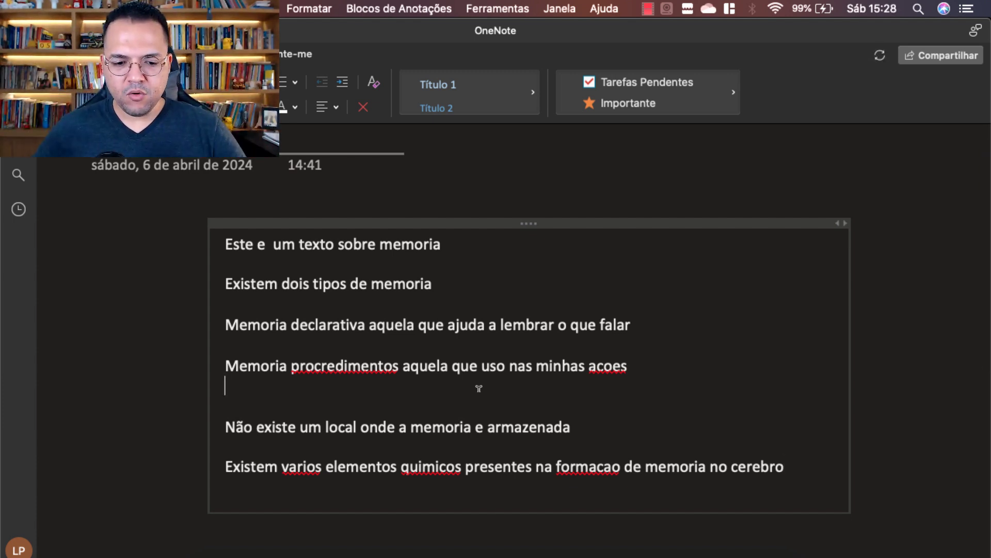
{"action": "key", "text": "BackSpace"}
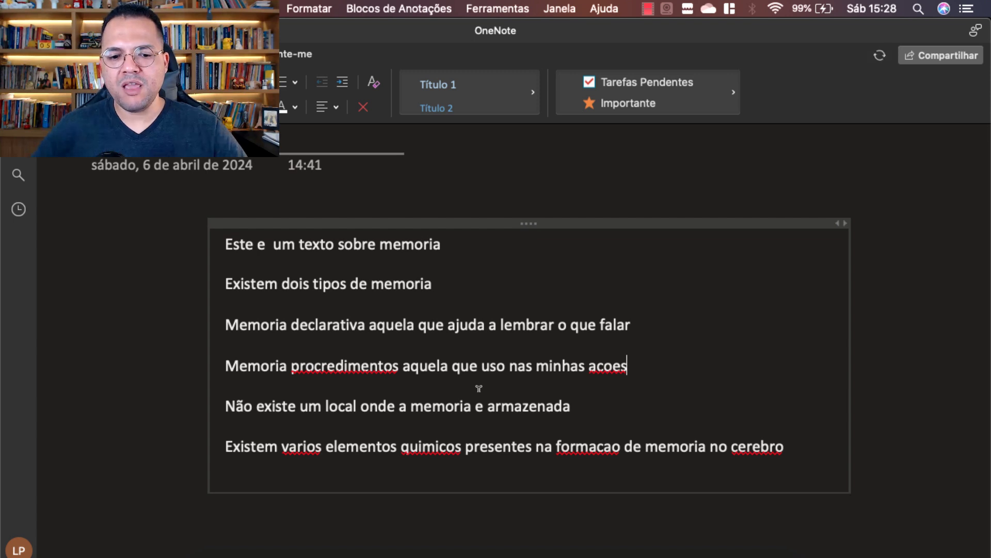
- Append "> formacao de memoria" to the first note line, "Este e um texto sobre memoria"
{"action": "left_click", "coordinate": [445, 247]}
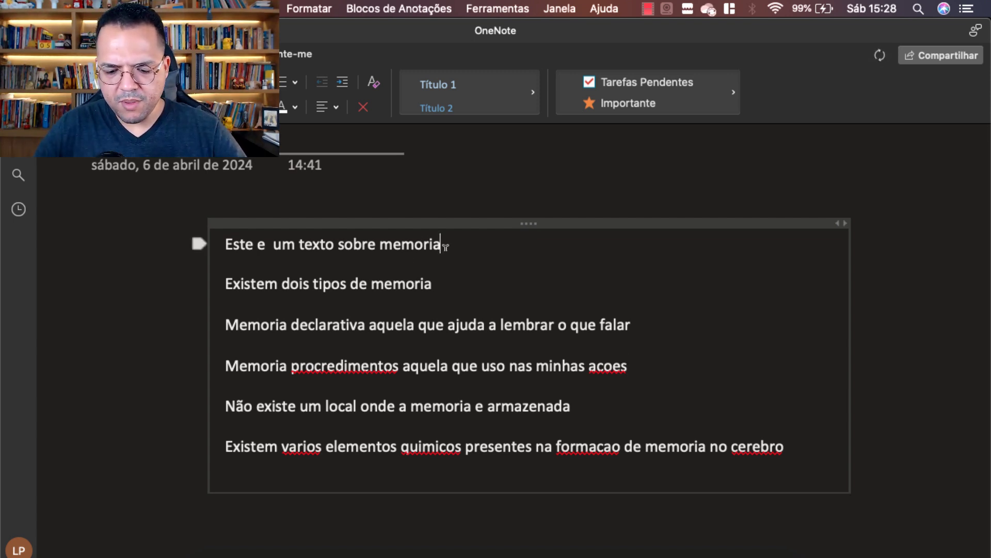
{"action": "type", "text": "-> f"}
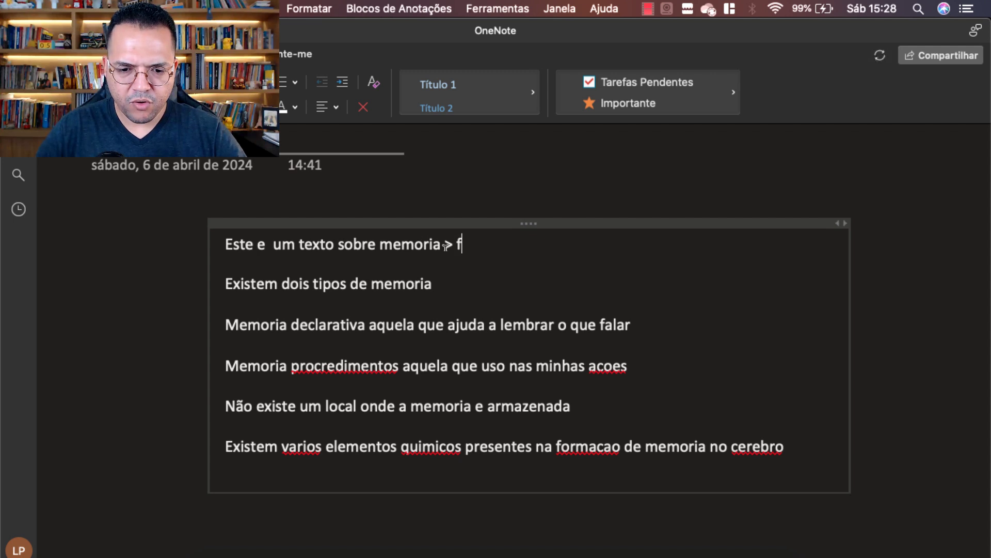
{"action": "type", "text": "oramcao"}
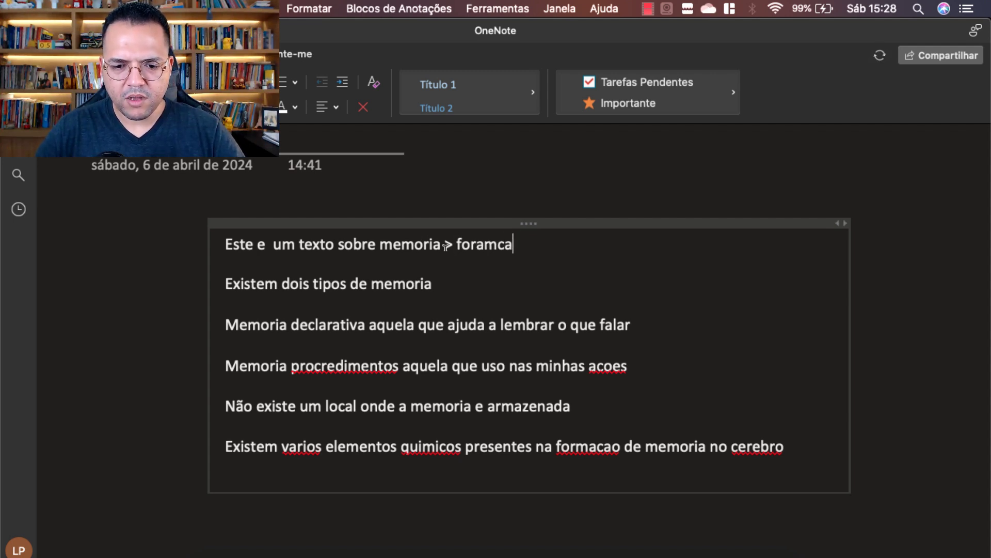
{"action": "key", "text": "BackSpace"}
{"action": "key", "text": "BackSpace"}
{"action": "key", "text": "BackSpace"}
{"action": "key", "text": "BackSpace"}
{"action": "type", "text": "macao de me"}
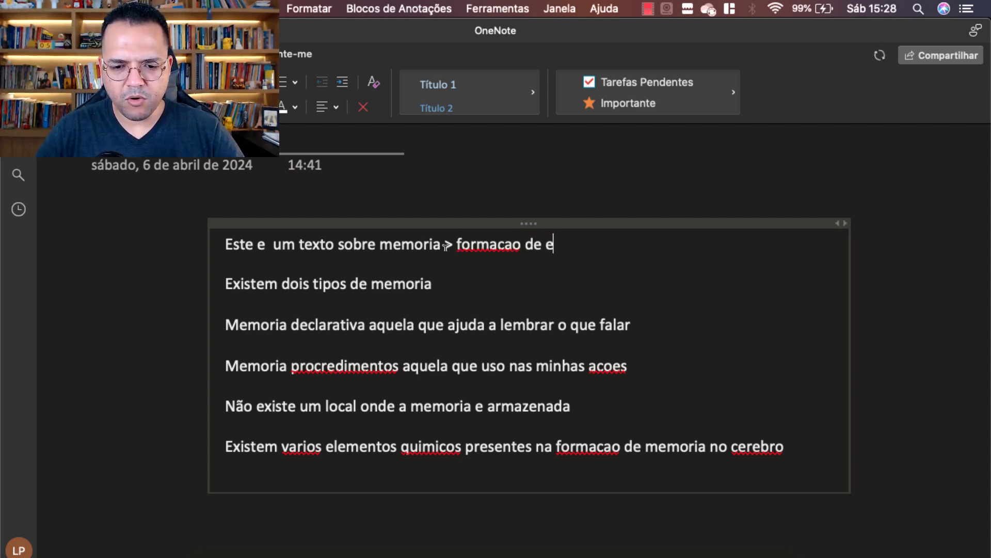
{"action": "type", "text": "m"}
{"action": "key", "text": "BackSpace"}
{"action": "key", "text": "BackSpace"}
{"action": "type", "text": "memoria"}
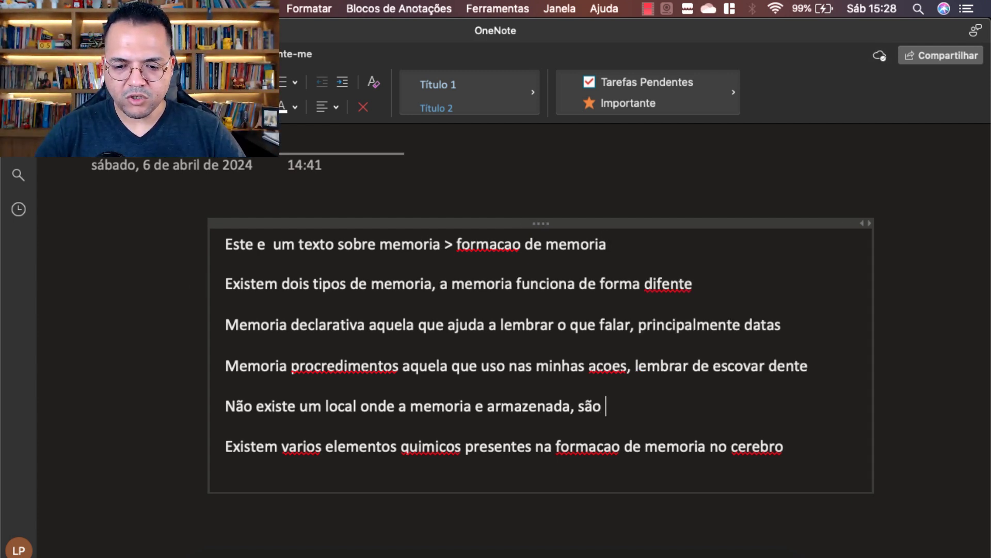
- Continue the note line on where memory is stored, after "são", with "áreas do cerebro"
{"action": "key", "text": "Return"}
{"action": "type", "text": "are"}
{"action": "key", "text": "BackSpace"}
{"action": "key", "text": "BackSpace"}
{"action": "key", "text": "BackSpace"}
{"action": "key", "text": "BackSpace"}
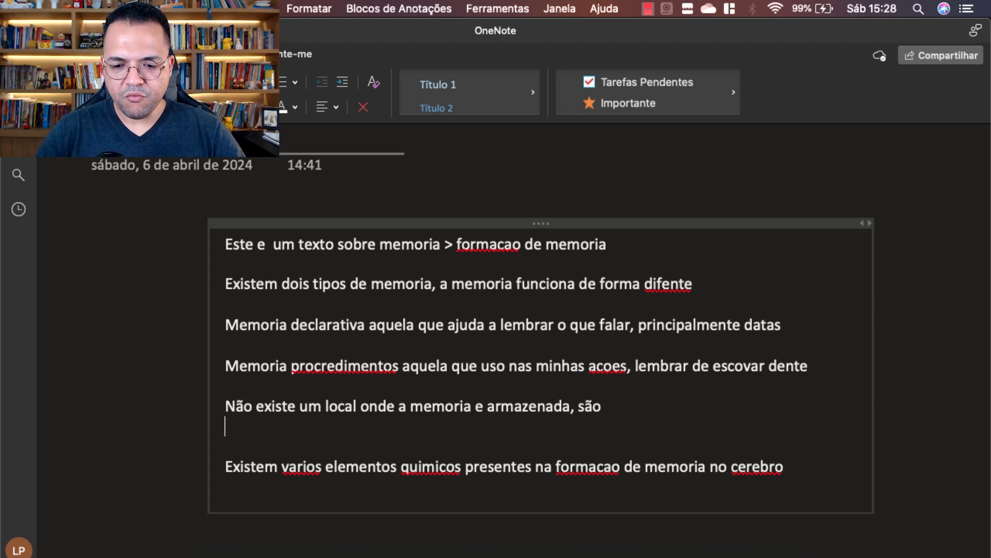
{"action": "type", "text": "área"}
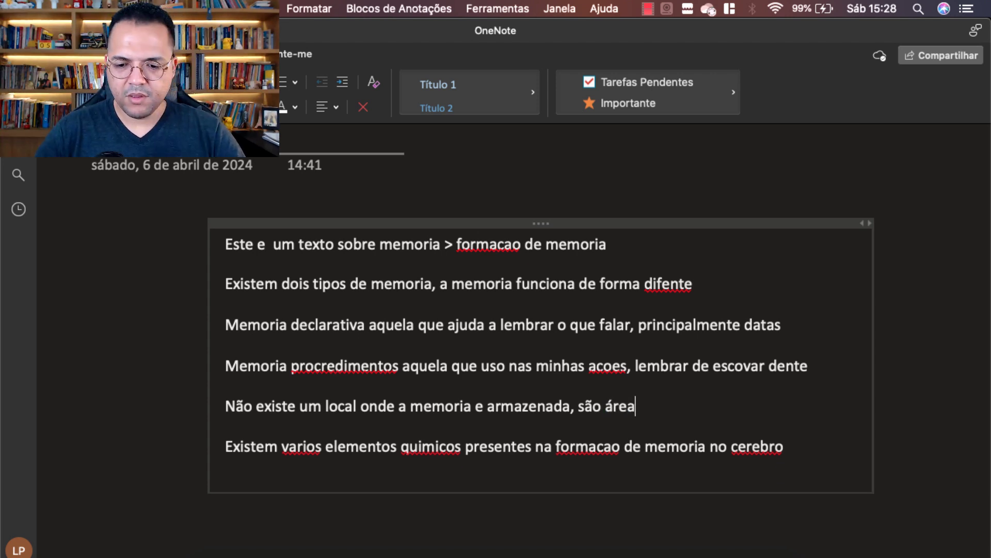
{"action": "type", "text": "s do cereb"}
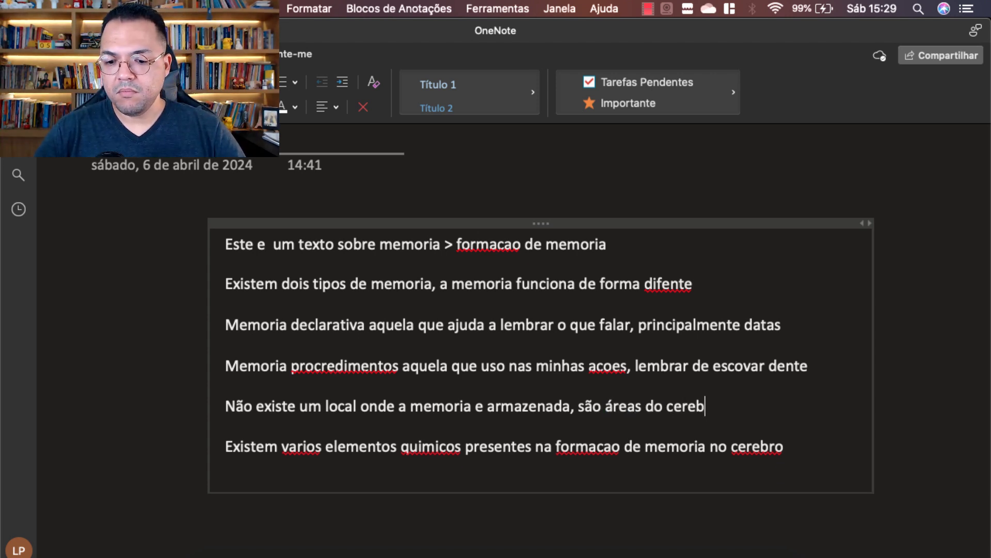
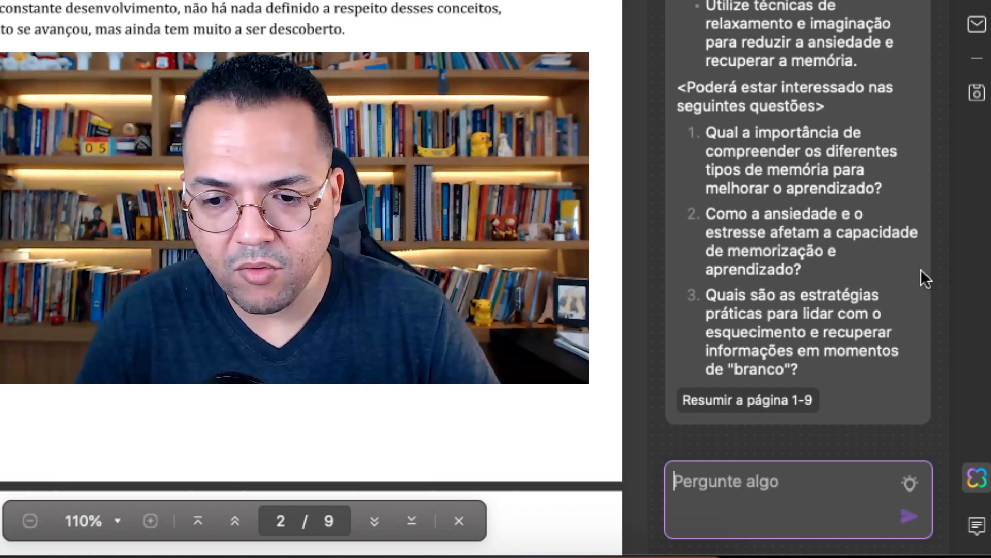
- Copy the three suggested questions from the UPDF AI summary and paste them below the notes in OneNote
{"action": "scroll", "coordinate": [858, 239], "scroll_direction": "up", "scroll_amount": 10}
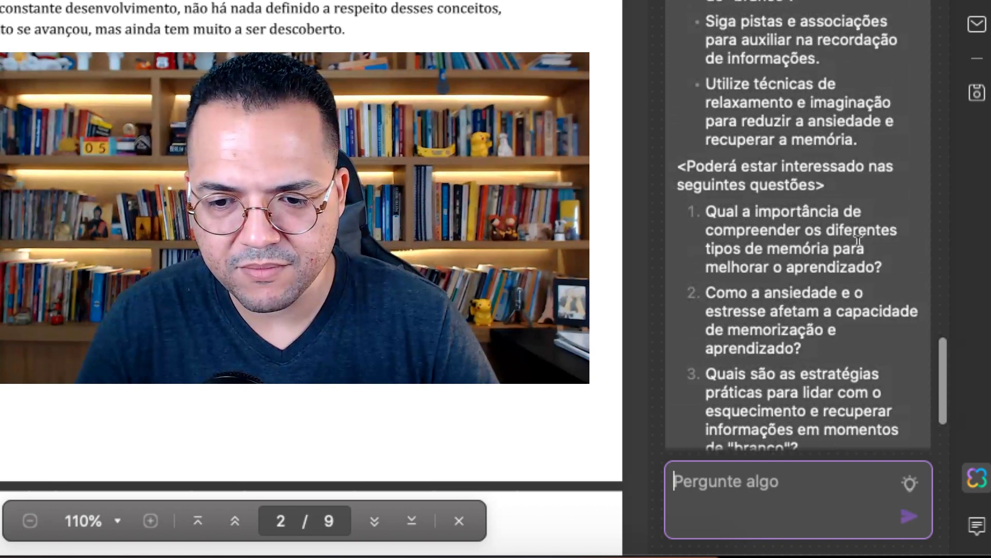
{"action": "scroll", "coordinate": [858, 239], "scroll_direction": "down", "scroll_amount": 10}
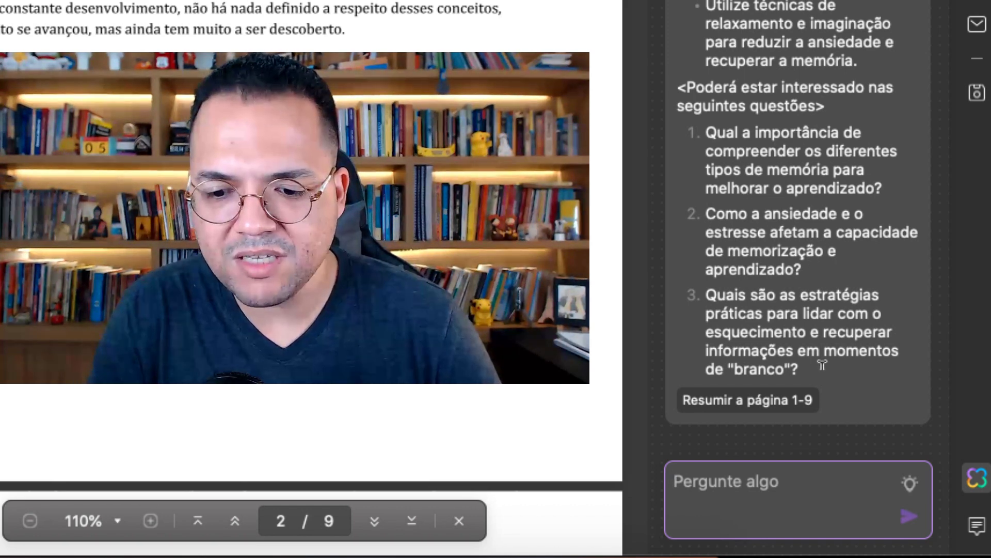
{"action": "left_click_drag", "start_coordinate": [822, 365], "coordinate": [694, 128]}
{"action": "key", "text": "super+c"}
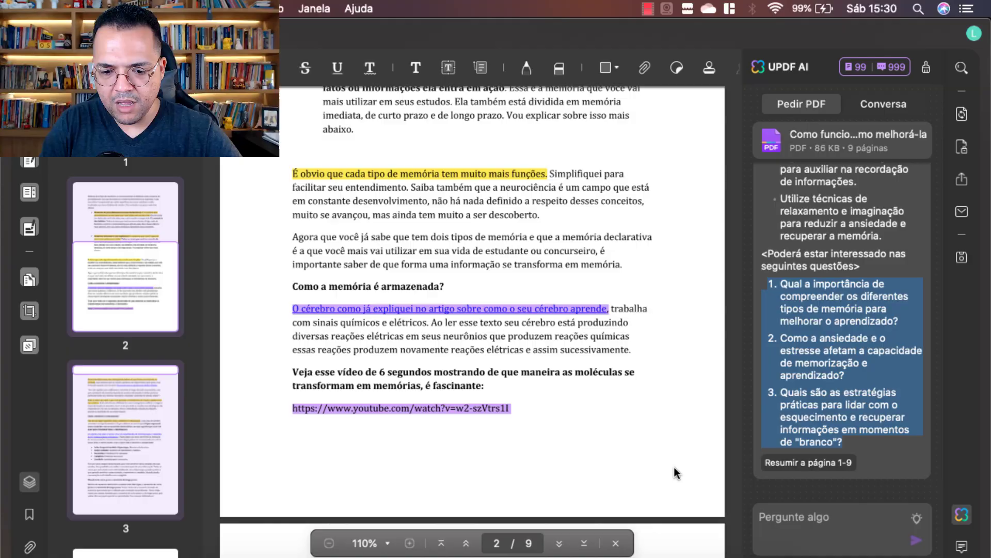
{"action": "left_click", "coordinate": [571, 548]}
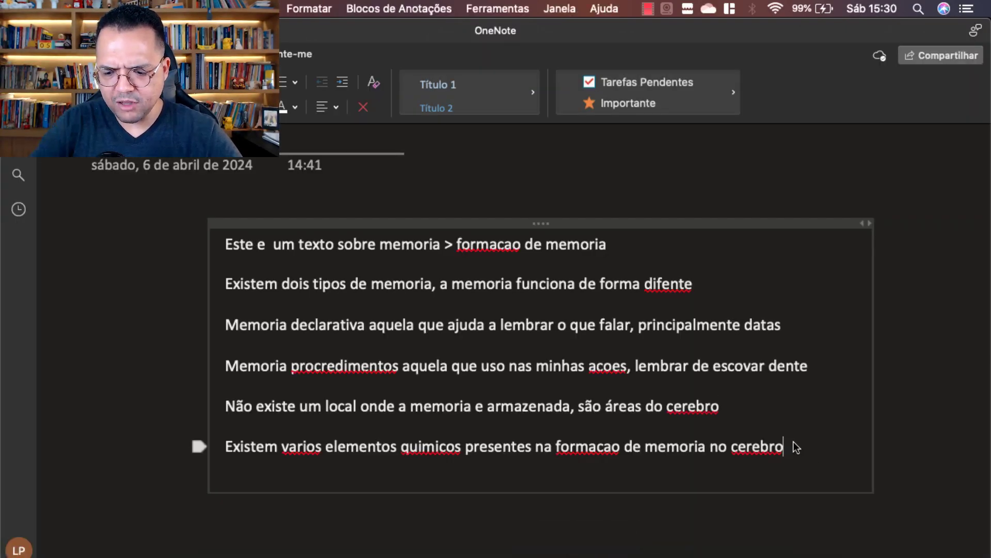
{"action": "key", "text": "Return"}
{"action": "key", "text": "Return"}
{"action": "key", "text": "Return"}
{"action": "key", "text": "super+v"}
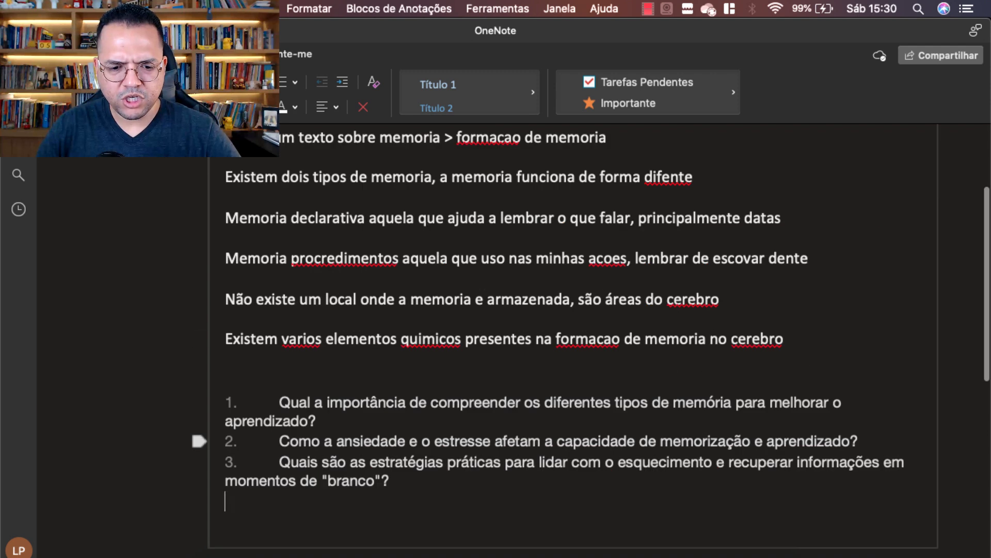
- Insert a blank line after the first and after the second pasted question
{"action": "left_click", "coordinate": [332, 424]}
{"action": "key", "text": "Return"}
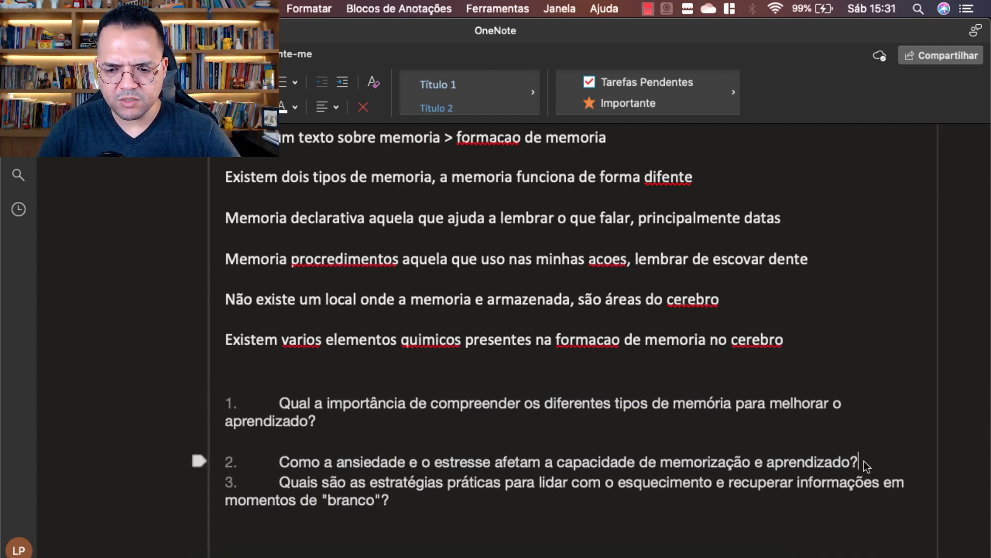
{"action": "key", "text": "Return"}
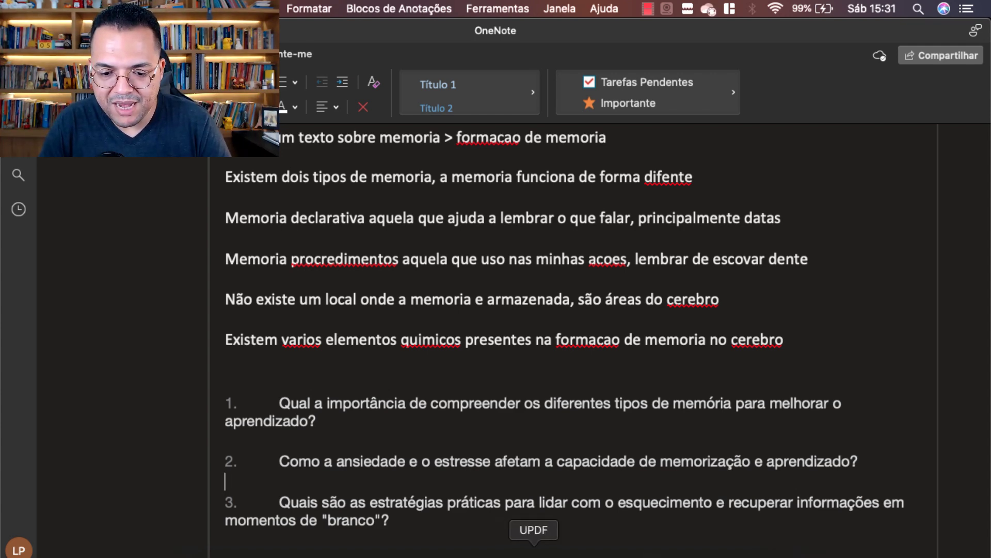
- Switch to UPDF and send its AI assistant the request "criar mais 10 perguntas sobre esse texto"
{"action": "left_click", "coordinate": [521, 552]}
{"action": "left_click", "coordinate": [783, 515]}
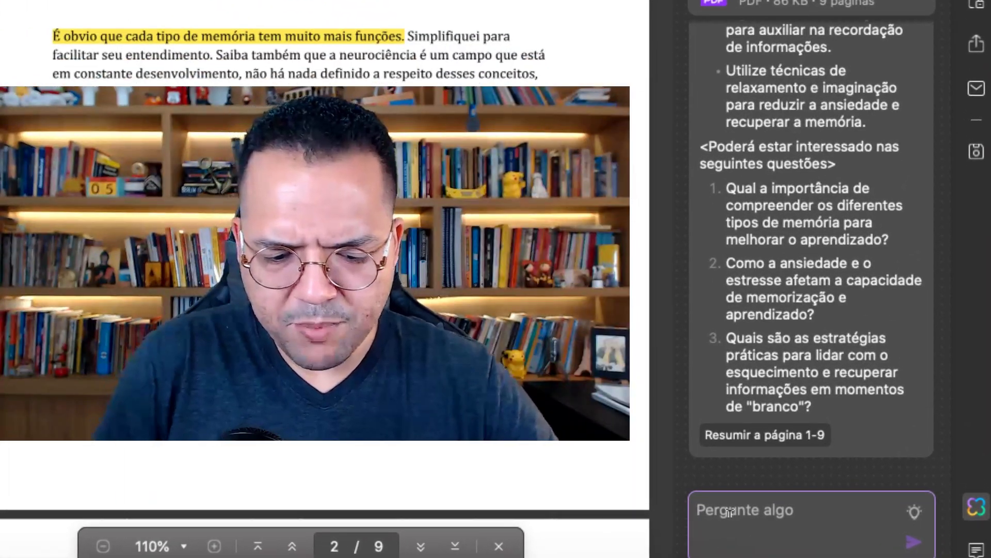
{"action": "type", "text": "c"}
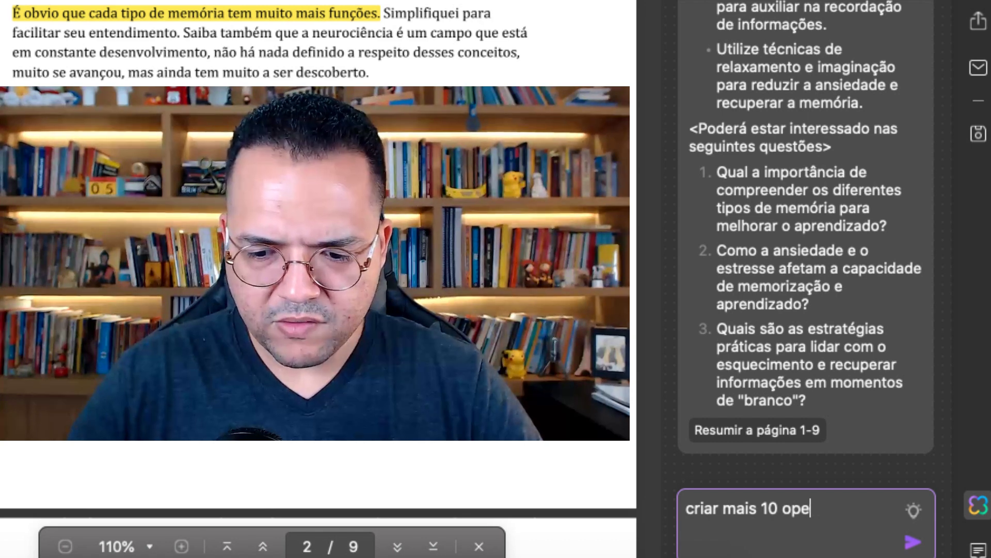
{"action": "type", "text": "riar mais 10 pergunt"}
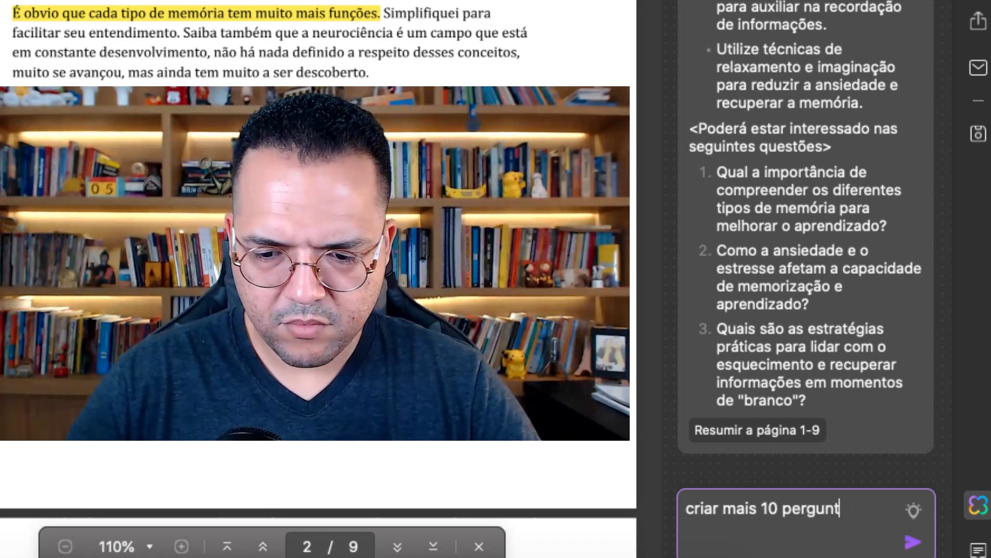
{"action": "type", "text": "as sobre esse texto"}
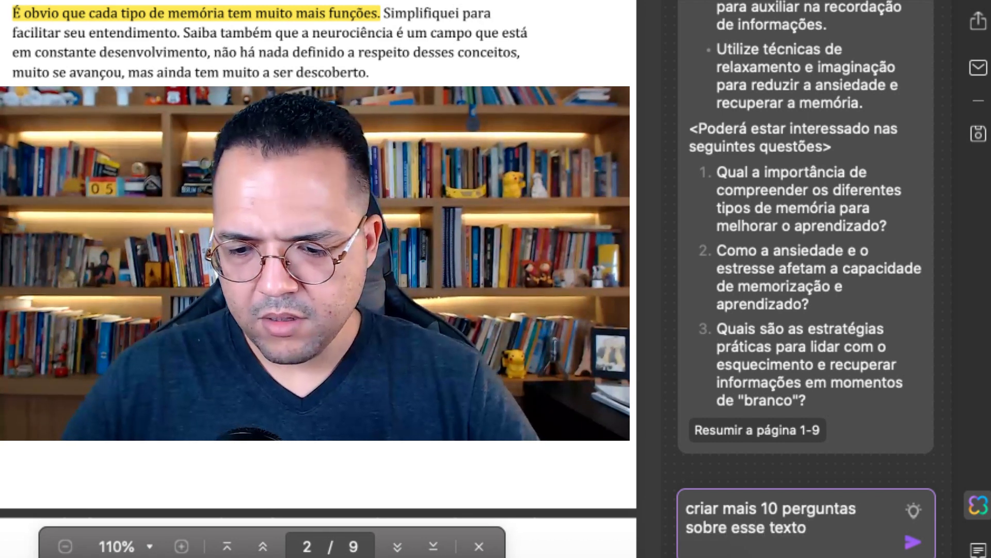
{"action": "key", "text": "Return"}
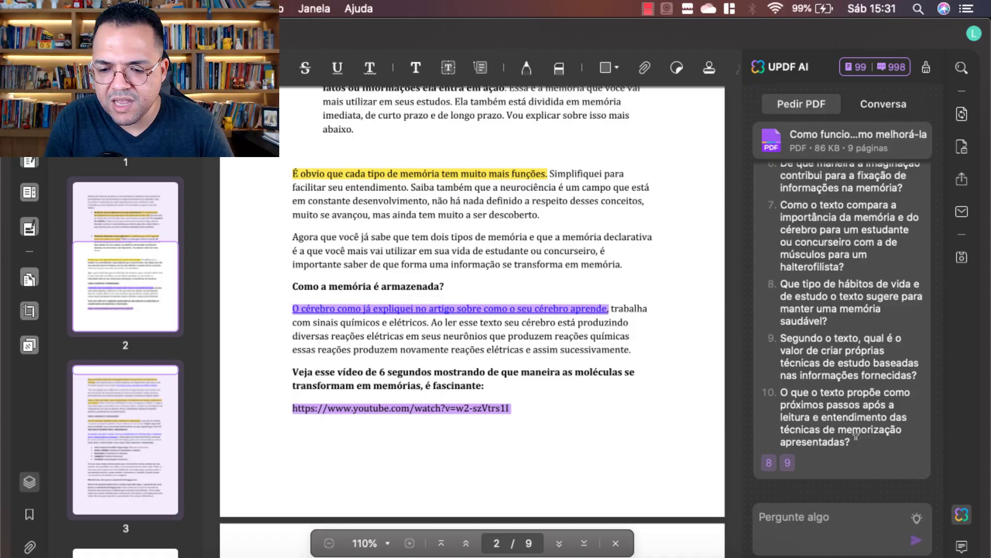
- Copy all ten generated questions and paste them in OneNote after the existing questions, under the heading "PARA REVISAR"
{"action": "left_click_drag", "start_coordinate": [855, 437], "coordinate": [769, 170]}
{"action": "key", "text": "super+c"}
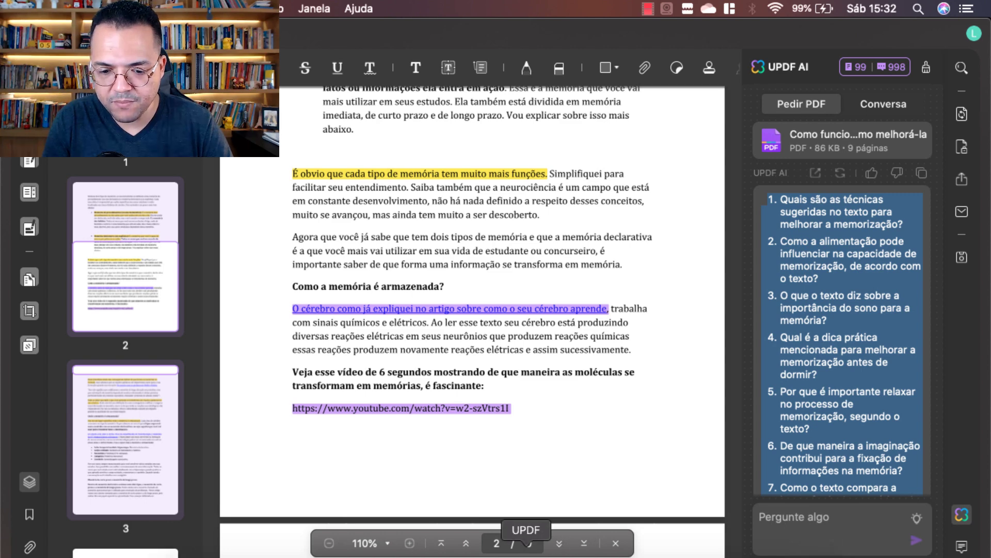
{"action": "left_click", "coordinate": [567, 548]}
{"action": "key", "text": "super+Down"}
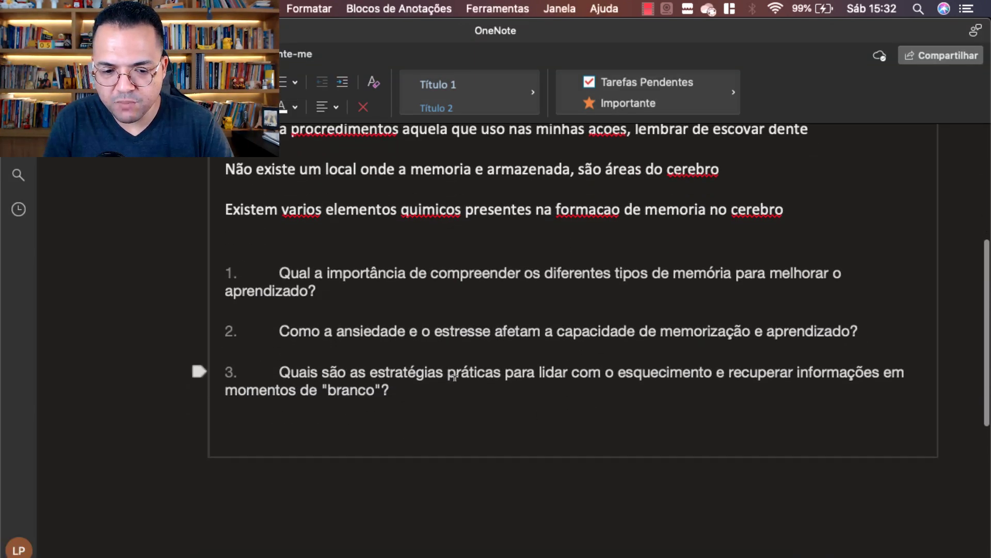
{"action": "key", "text": "Return"}
{"action": "key", "text": "Return"}
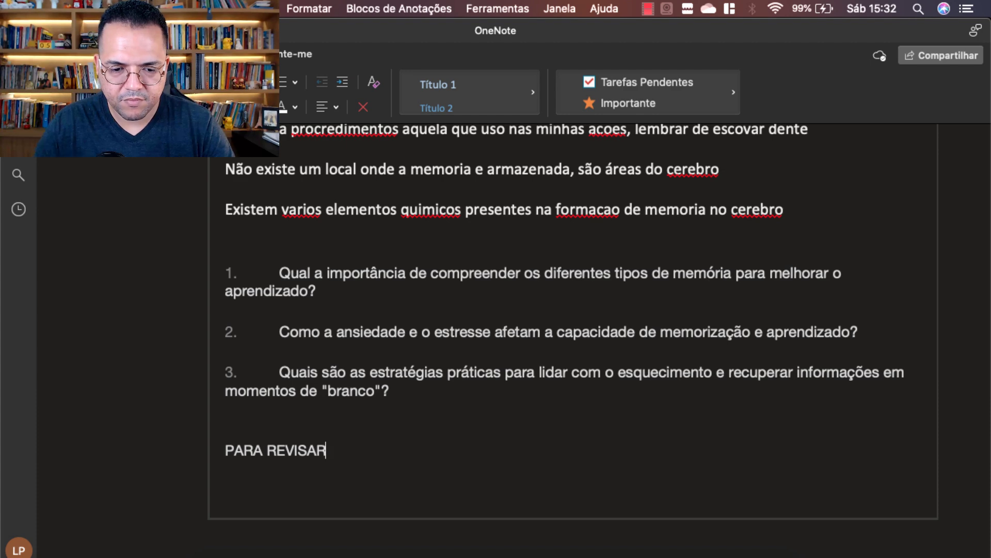
{"action": "type", "text": "PARA REVISAR"}
{"action": "key", "text": "Return"}
{"action": "key", "text": "super+v"}
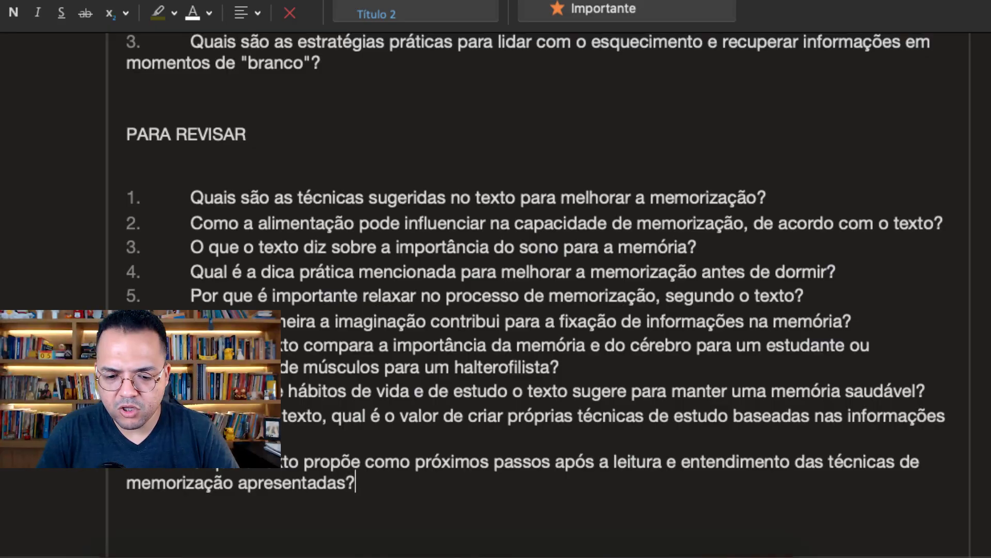
- Switch to UPDF and copy the five-item list of where memory is stored, from Lobo temporal medial to Cerebelo, on page 3
{"action": "left_click", "coordinate": [485, 554]}
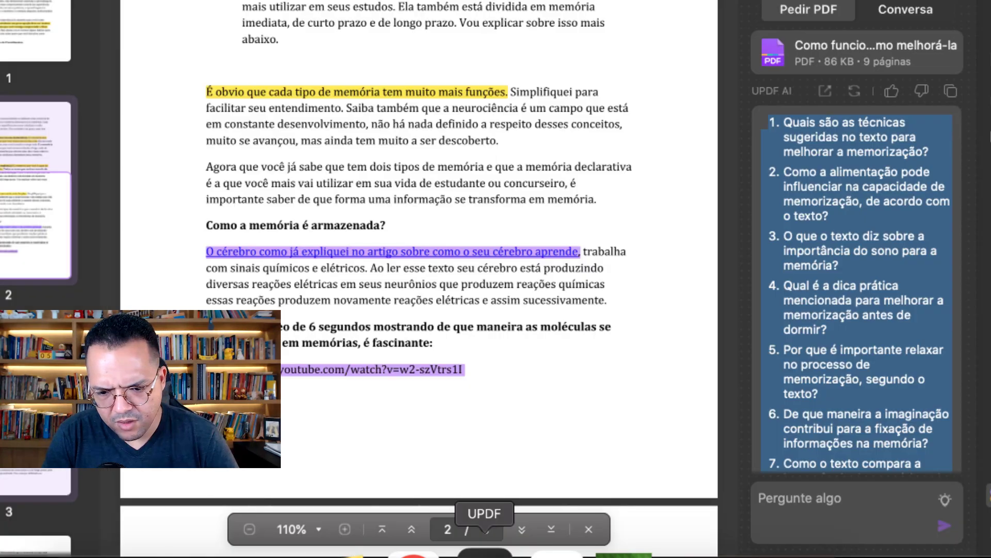
{"action": "scroll", "coordinate": [459, 309], "scroll_direction": "up", "scroll_amount": 3}
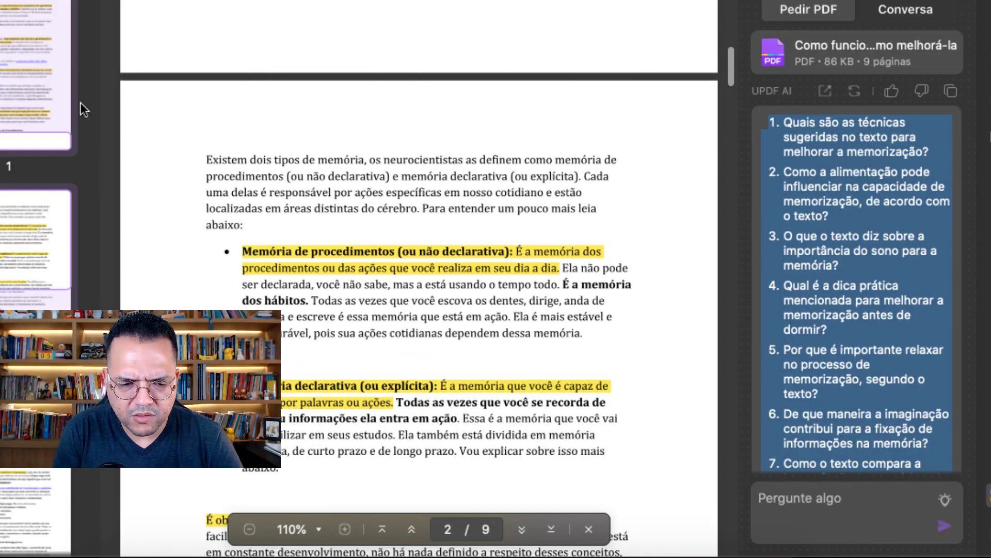
{"action": "left_click", "coordinate": [101, 101]}
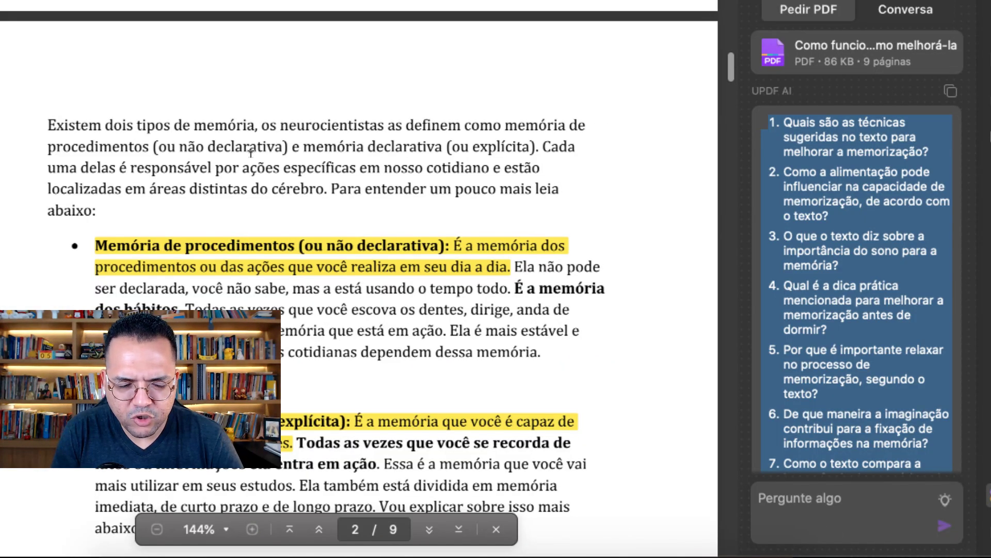
{"action": "scroll", "coordinate": [251, 155], "scroll_direction": "down", "scroll_amount": 2}
{"action": "scroll", "coordinate": [250, 154], "scroll_direction": "down", "scroll_amount": 3}
{"action": "scroll", "coordinate": [251, 154], "scroll_direction": "up", "scroll_amount": 4}
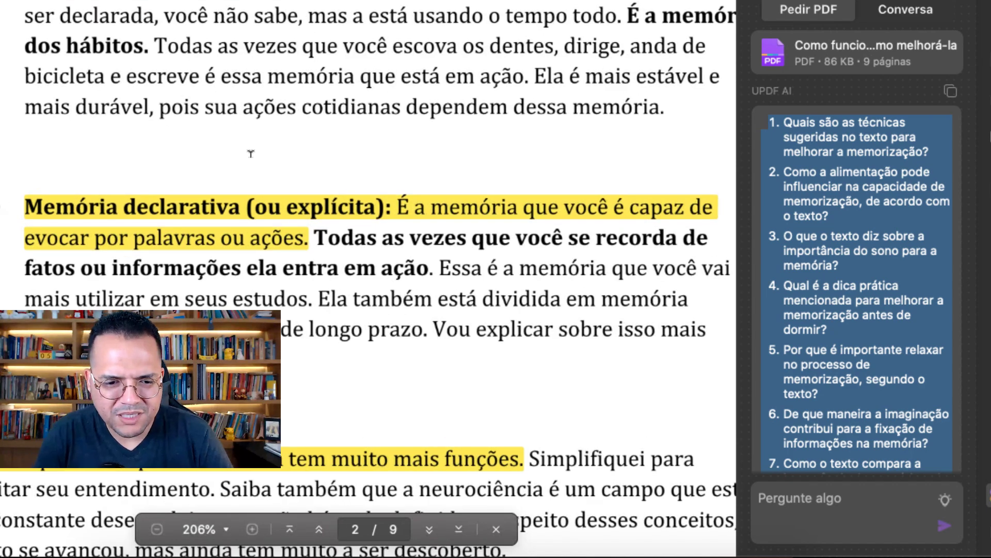
{"action": "scroll", "coordinate": [250, 154], "scroll_direction": "down", "scroll_amount": 15}
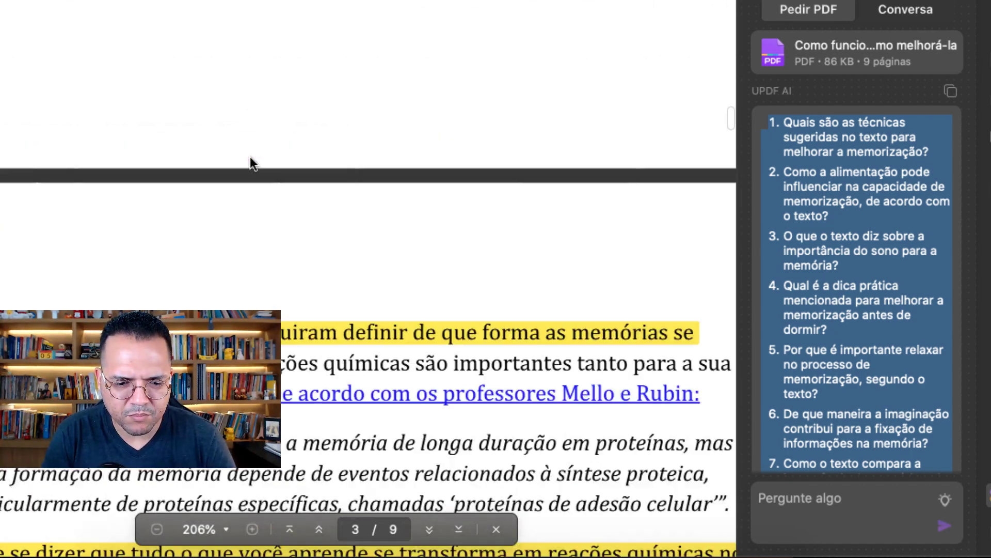
{"action": "scroll", "coordinate": [250, 157], "scroll_direction": "down", "scroll_amount": 14}
{"action": "scroll", "coordinate": [251, 155], "scroll_direction": "up", "scroll_amount": 5}
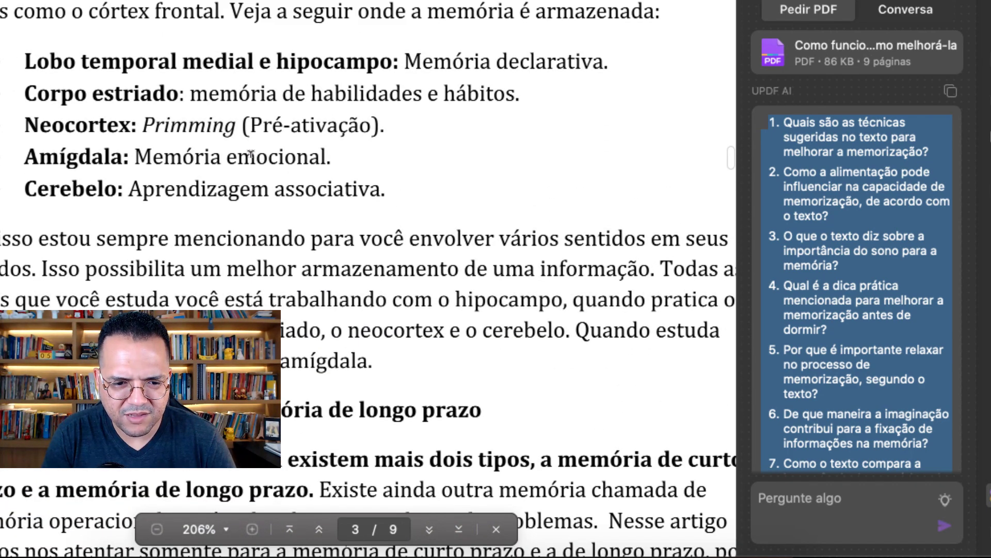
{"action": "left_click_drag", "start_coordinate": [388, 260], "coordinate": [13, 138]}
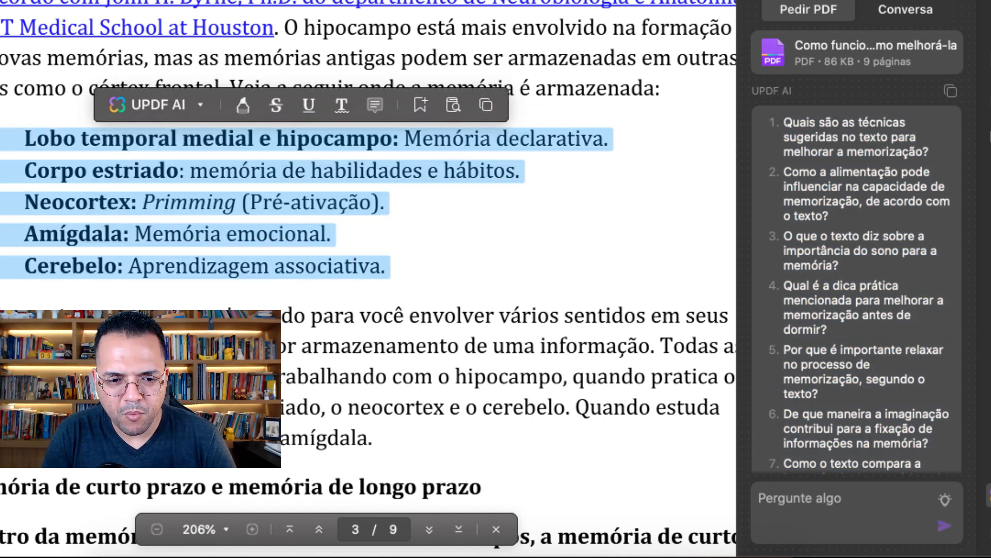
{"action": "left_click", "coordinate": [488, 246]}
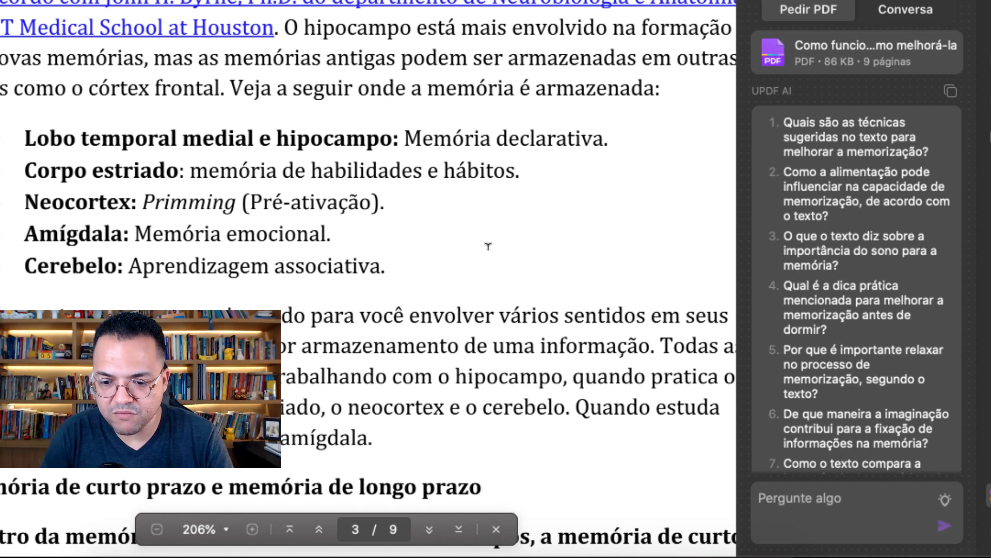
- Send the AI assistant the request "Crie um sistema mnemonico para decorar o seguinte." followed by the copied list of brain areas
{"action": "left_click", "coordinate": [803, 510]}
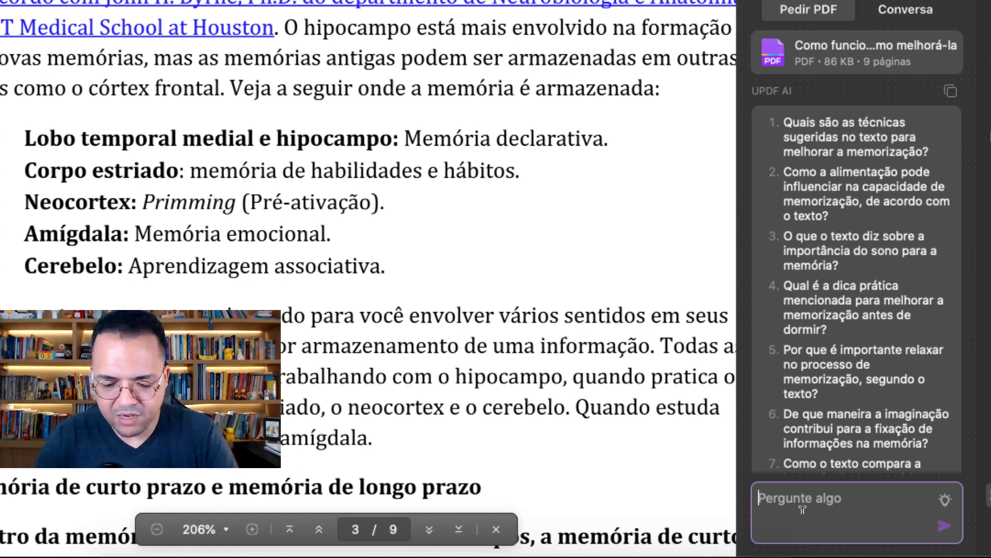
{"action": "type", "text": "C"}
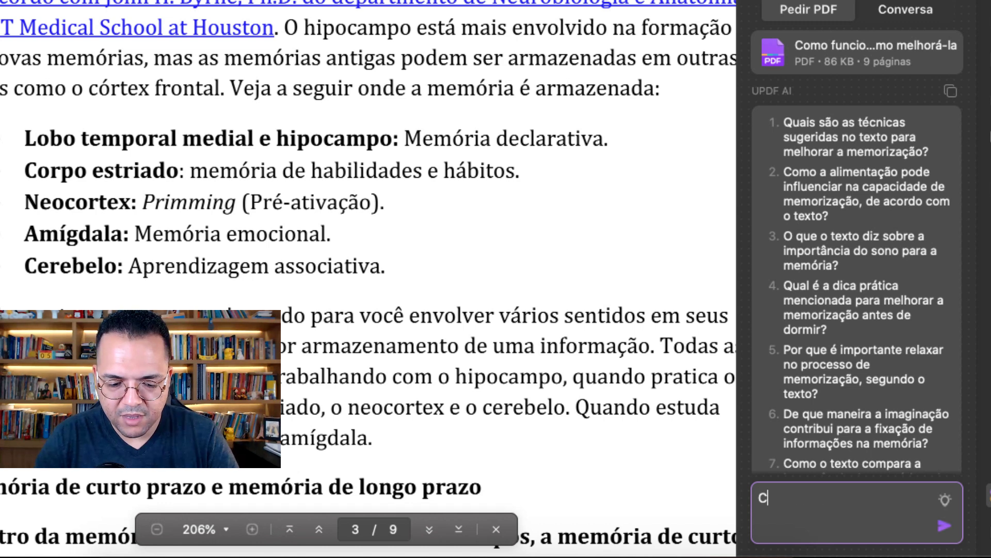
{"action": "type", "text": "rie um "}
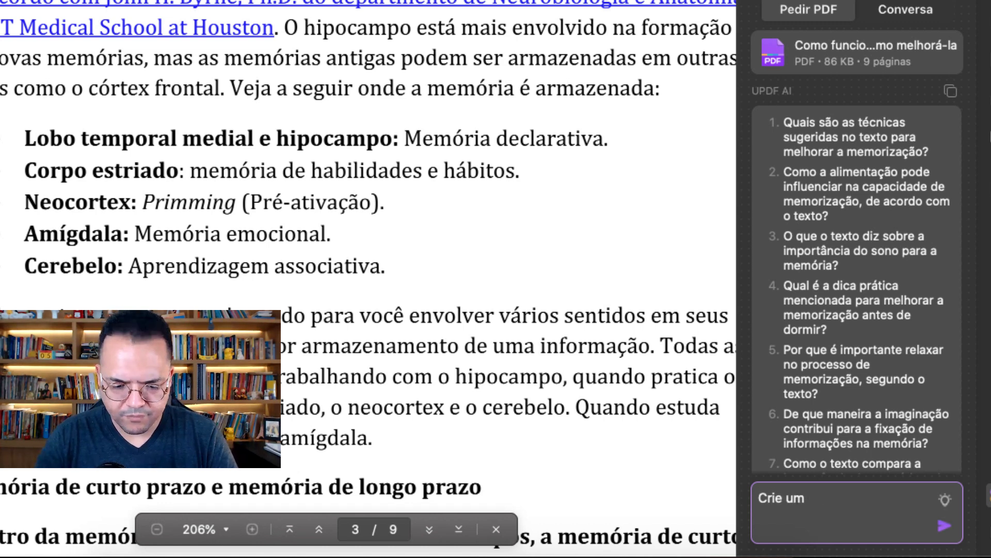
{"action": "type", "text": "sistema mnemo"}
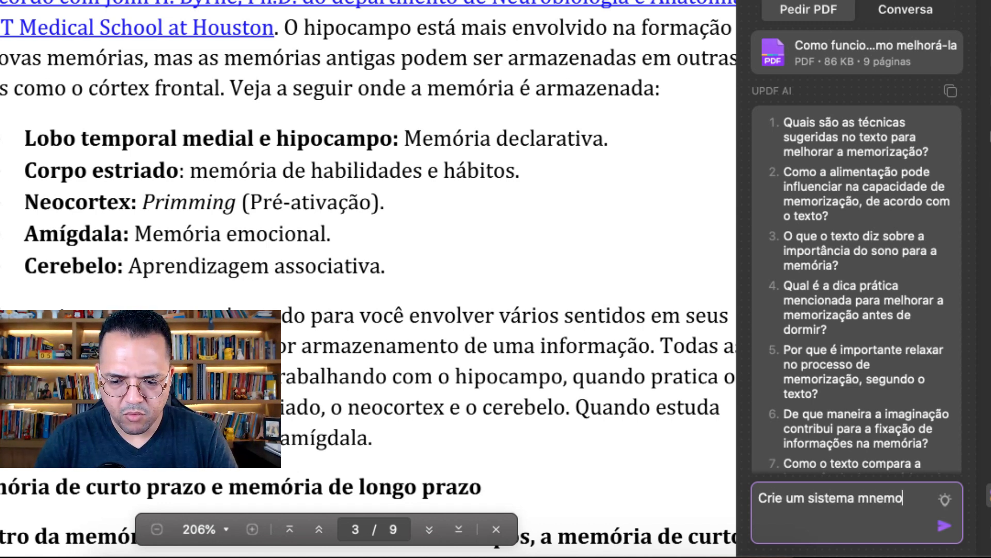
{"action": "type", "text": "nico para"}
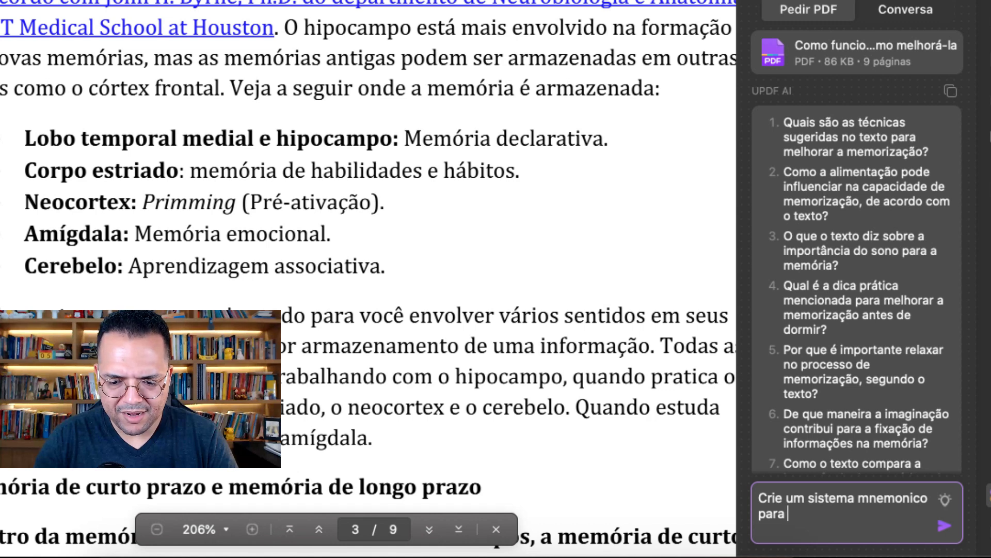
{"action": "type", "text": " decorar o seguinte"}
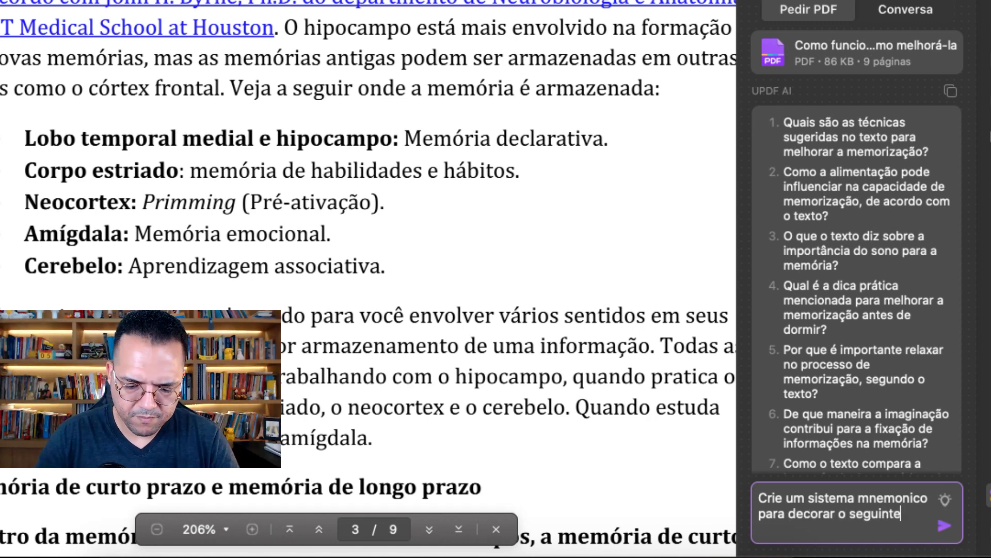
{"action": "key", "text": "shift+Return"}
{"action": "key", "text": "shift+Return"}
{"action": "type", "text": "• Lobo temporal medial e hipocampo: Memória declarativa. • Corpo estriado: memória de habilidades e hábitos. • Neocortex: Primming (Pré-ativação). • Amígdala: Memória emocional. • Cerebelo: Aprendizagem associativa."}
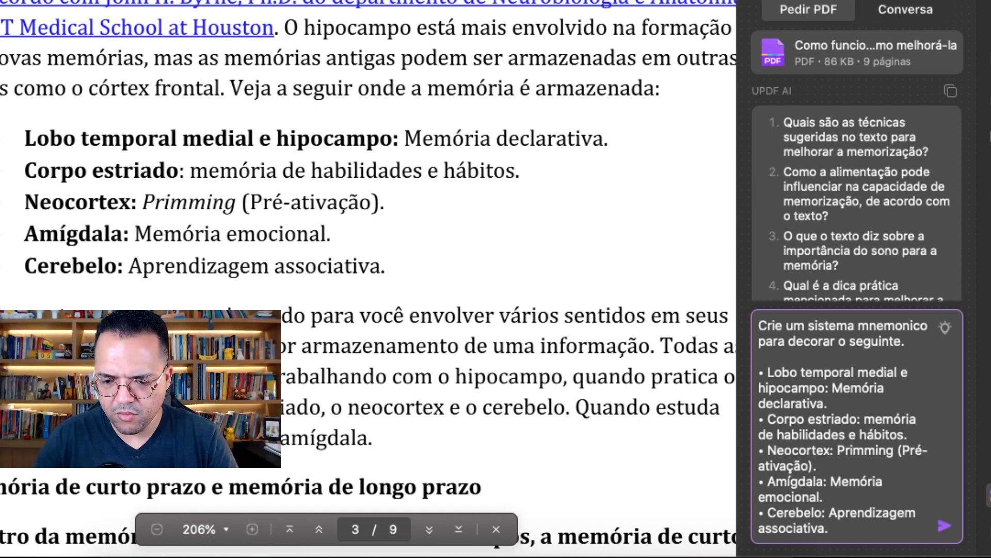
{"action": "key", "text": "Return"}
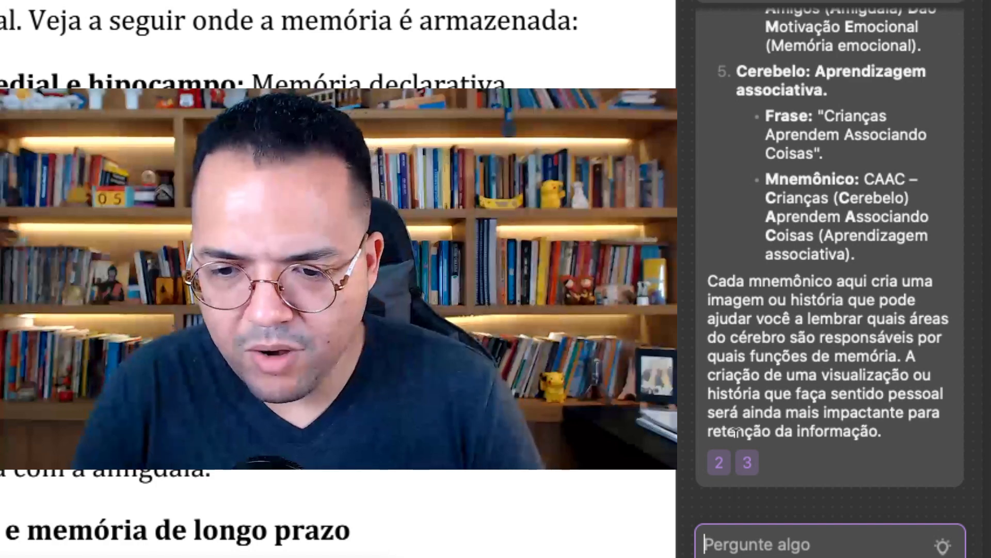
- Examine the AI answer's mnemonic phrases for each brain area, especially how the letters map to Lobo temporal medial e hipocampo
{"action": "scroll", "coordinate": [764, 403], "scroll_direction": "up", "scroll_amount": 15}
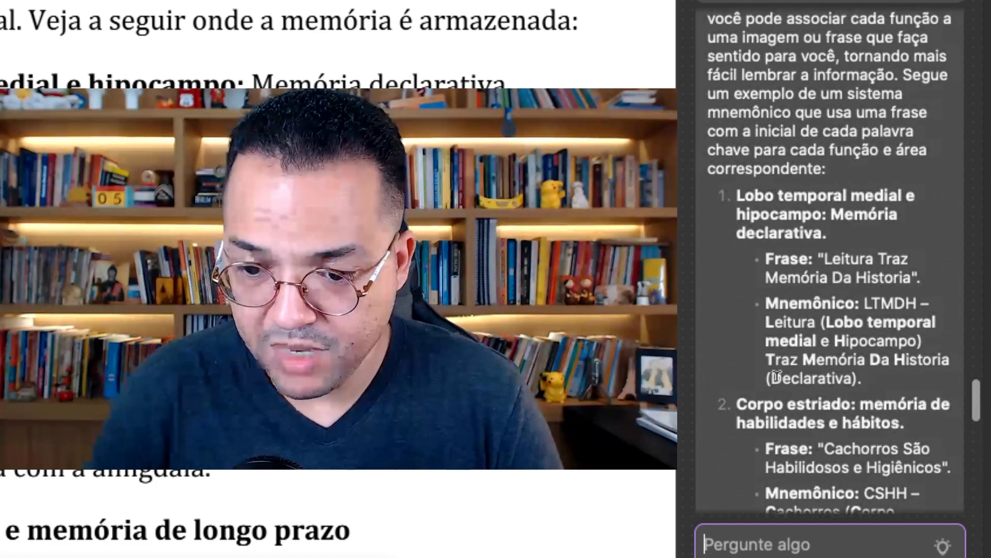
{"action": "scroll", "coordinate": [777, 377], "scroll_direction": "up", "scroll_amount": 3}
{"action": "scroll", "coordinate": [778, 376], "scroll_direction": "down", "scroll_amount": 5}
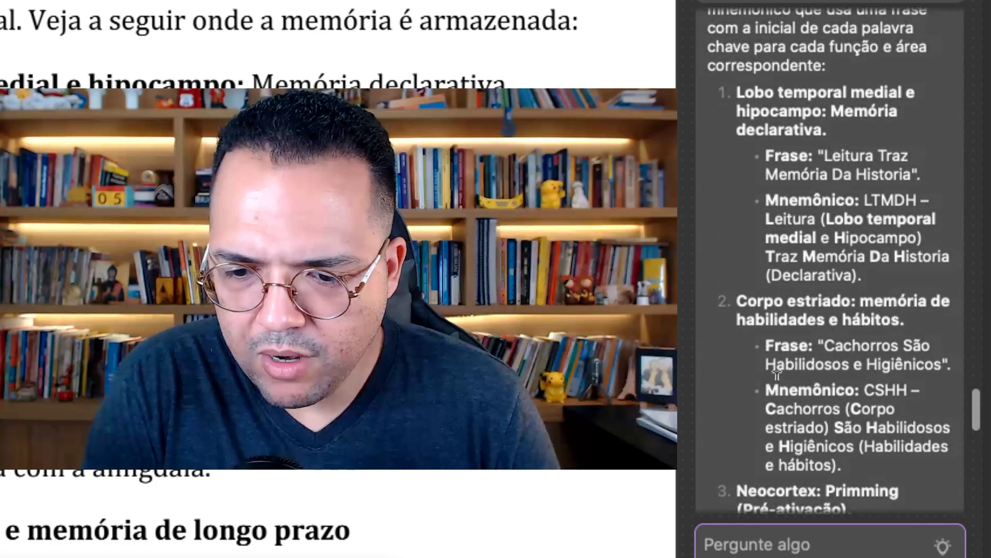
{"action": "scroll", "coordinate": [777, 375], "scroll_direction": "down", "scroll_amount": 2}
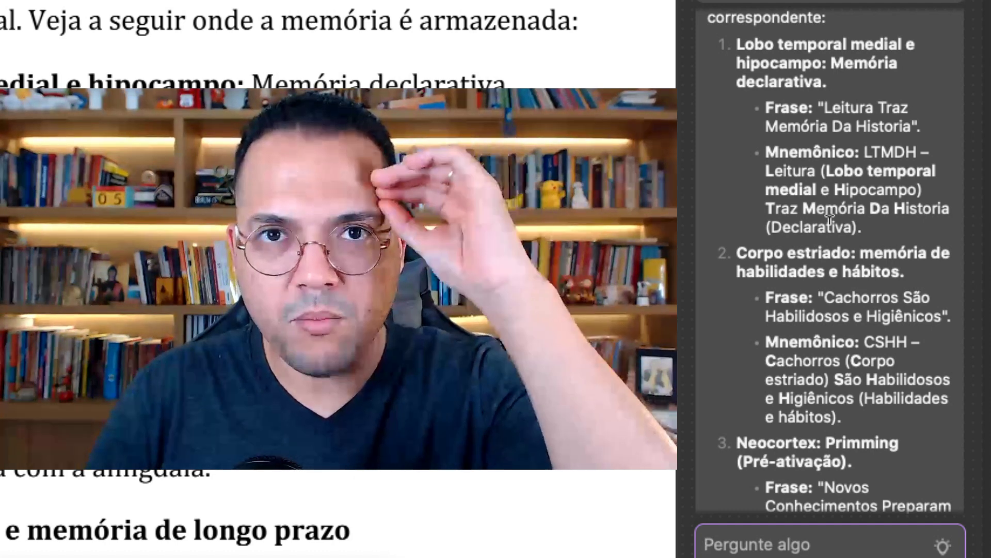
{"action": "scroll", "coordinate": [830, 219], "scroll_direction": "down", "scroll_amount": 3}
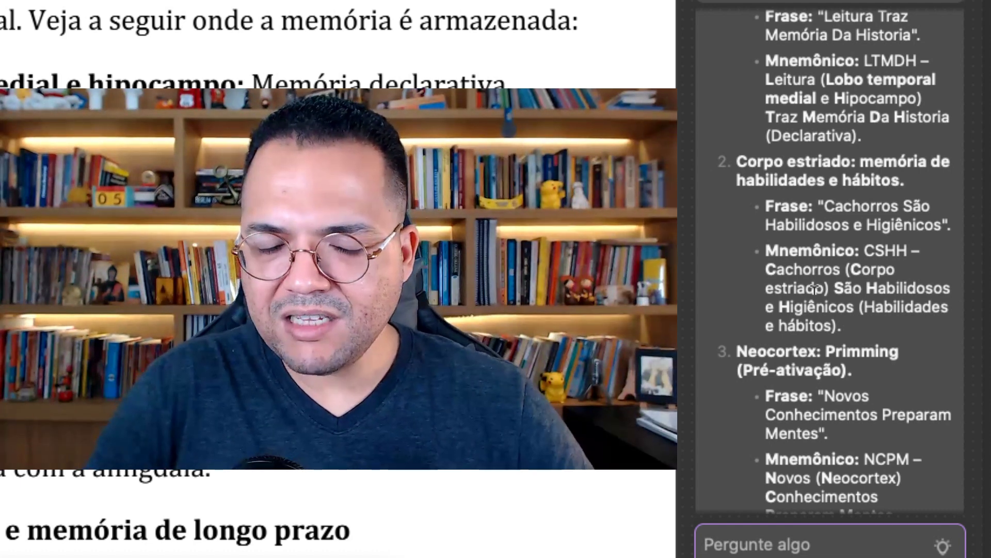
{"action": "scroll", "coordinate": [815, 221], "scroll_direction": "up", "scroll_amount": 3}
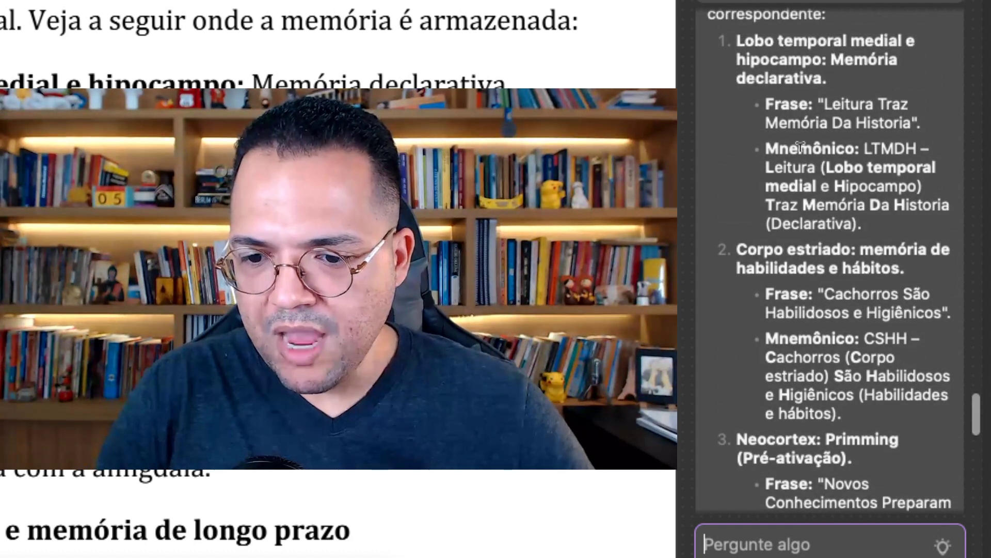
{"action": "scroll", "coordinate": [872, 143], "scroll_direction": "up", "scroll_amount": 2}
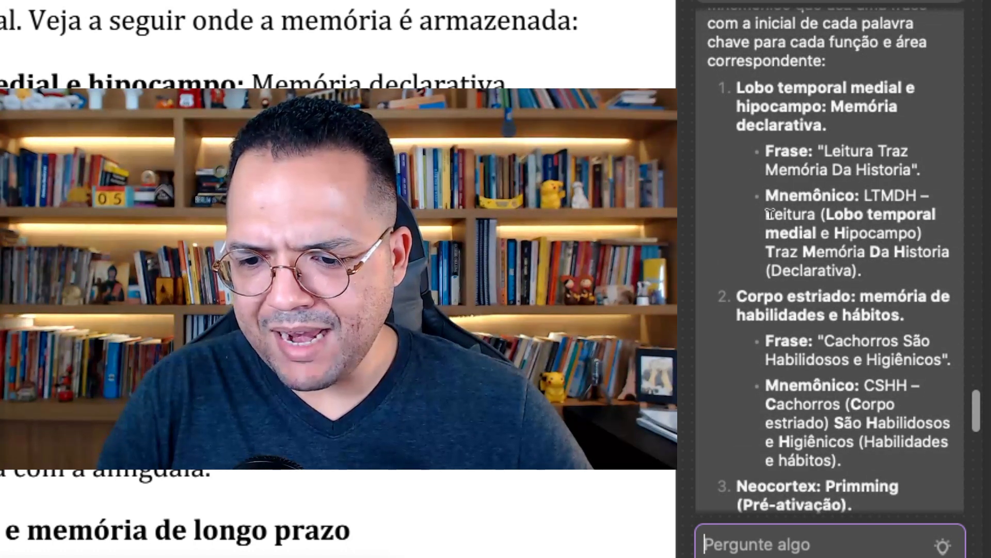
{"action": "left_click_drag", "start_coordinate": [768, 213], "coordinate": [762, 212]}
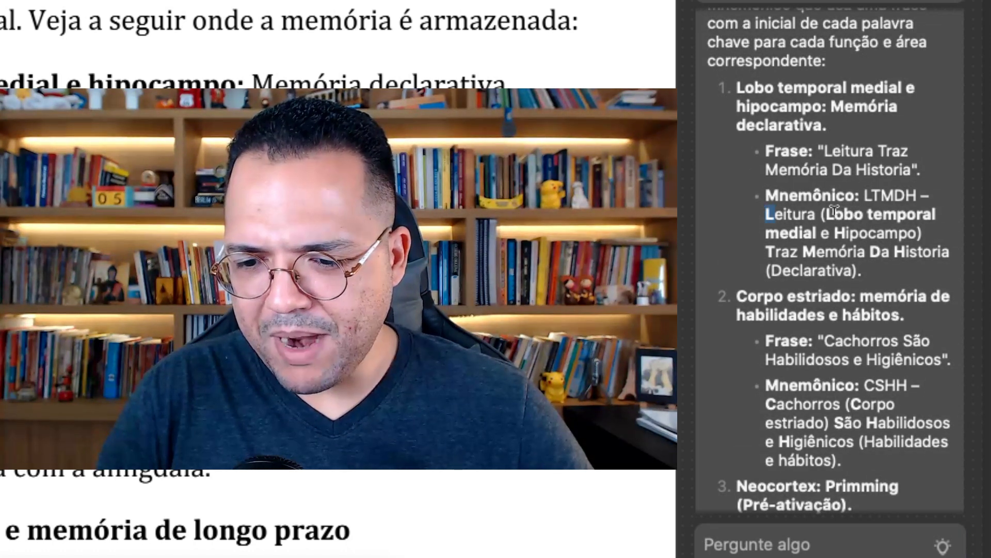
{"action": "mouse_move", "coordinate": [845, 223]}
{"action": "left_mouse_down"}
{"action": "mouse_move", "coordinate": [833, 229]}
{"action": "mouse_move", "coordinate": [829, 216]}
{"action": "left_mouse_up"}
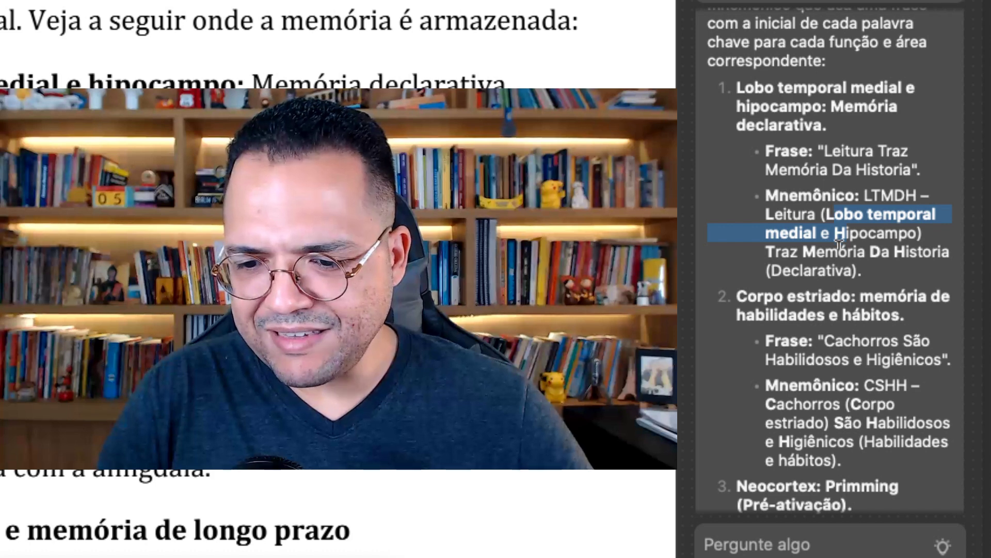
{"action": "left_click", "coordinate": [840, 243]}
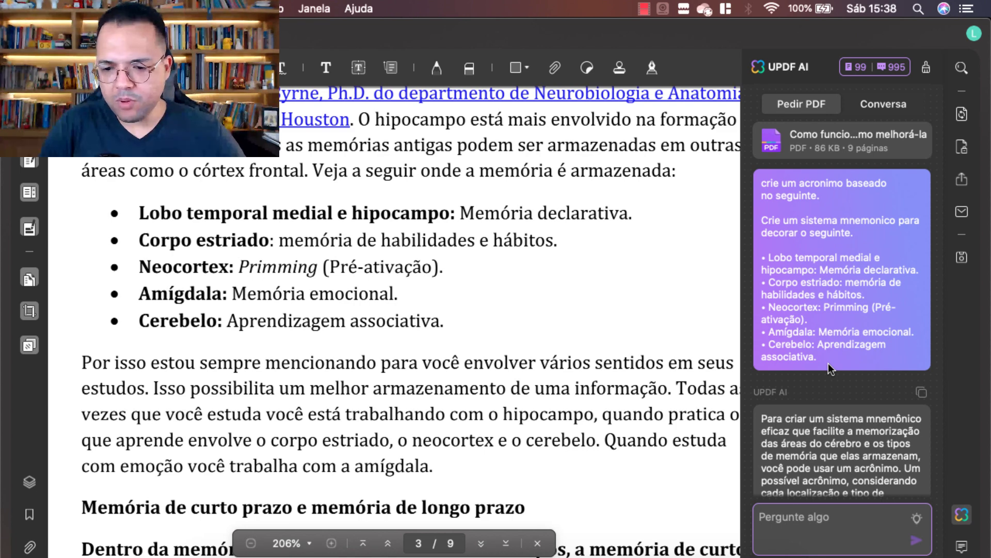
- Copy the letter-by-letter explanation of "Leões Notáveis Habitam Águas Calmas" from the AI answer and paste it in OneNote below question 10
{"action": "scroll", "coordinate": [828, 368], "scroll_direction": "down", "scroll_amount": 15}
{"action": "scroll", "coordinate": [828, 368], "scroll_direction": "up", "scroll_amount": 3}
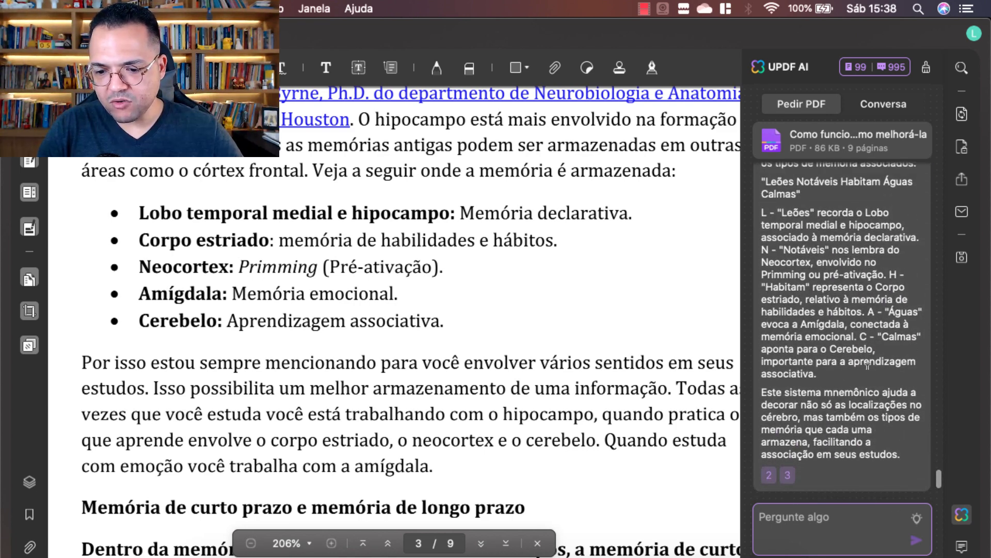
{"action": "left_click_drag", "start_coordinate": [826, 373], "coordinate": [760, 214]}
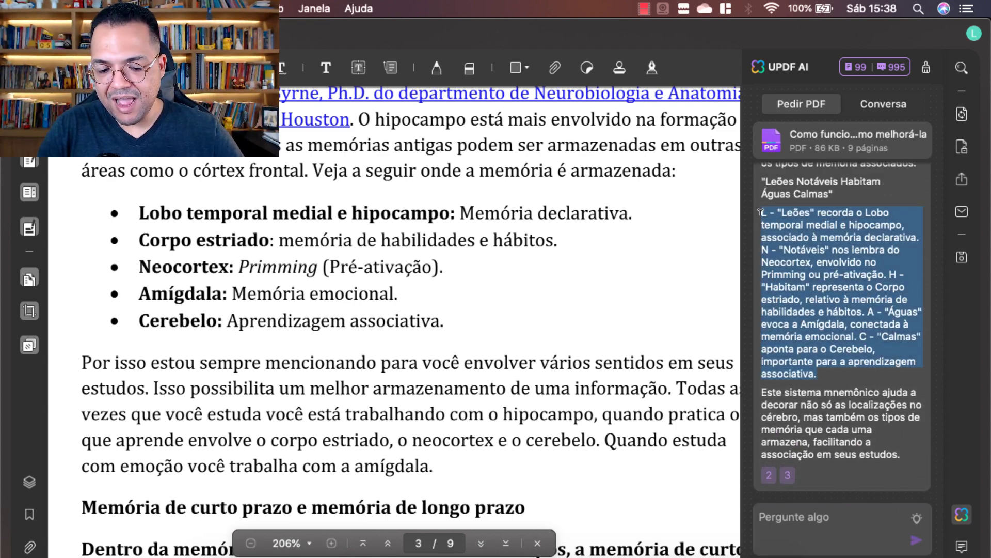
{"action": "left_click", "coordinate": [575, 552]}
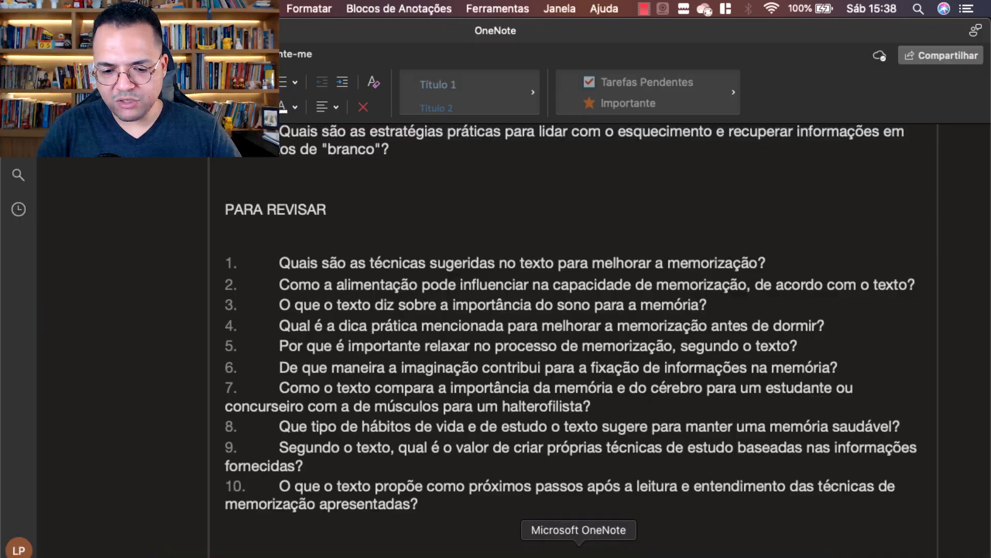
{"action": "scroll", "coordinate": [573, 335], "scroll_direction": "down", "scroll_amount": 4}
{"action": "key", "text": "Return"}
{"action": "key", "text": "Return"}
{"action": "key", "text": "Return"}
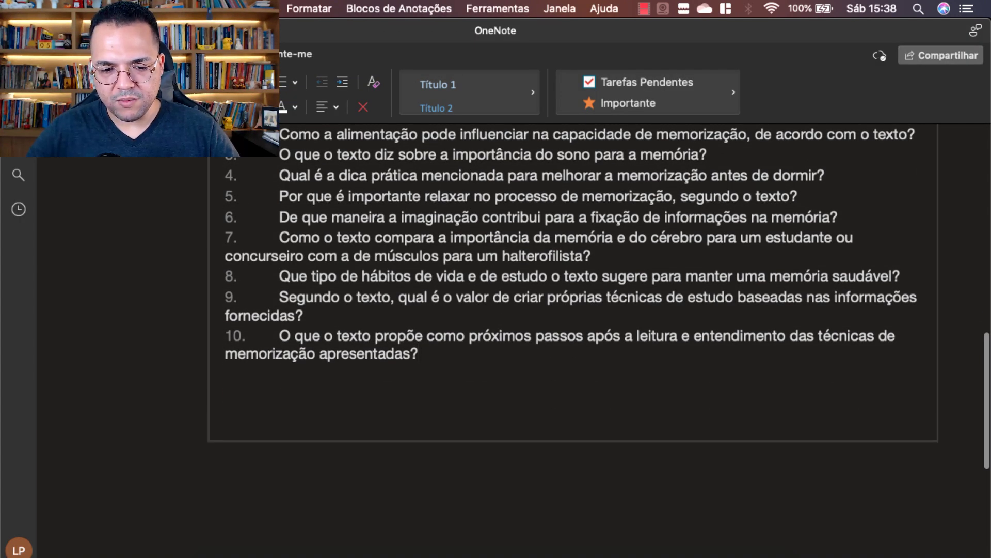
{"action": "type", "text": "L - \"Leões\" recorda o Lobo temporal medial e hipocampo, associado à memória declarativa. N - \"Notáveis\" nos lembra do Neocortex, envolvido no Primming ou pré-ativação. H - \"Habitam\" representa o Corpo estriado, relativo à memória de habilidades e hábitos. A - \"Águas\" evoca a Amígdala, conectada à memória emocional. C - \"Calmas\" aponta para o Cerebelo, importante para a aprendizagem associativa."}
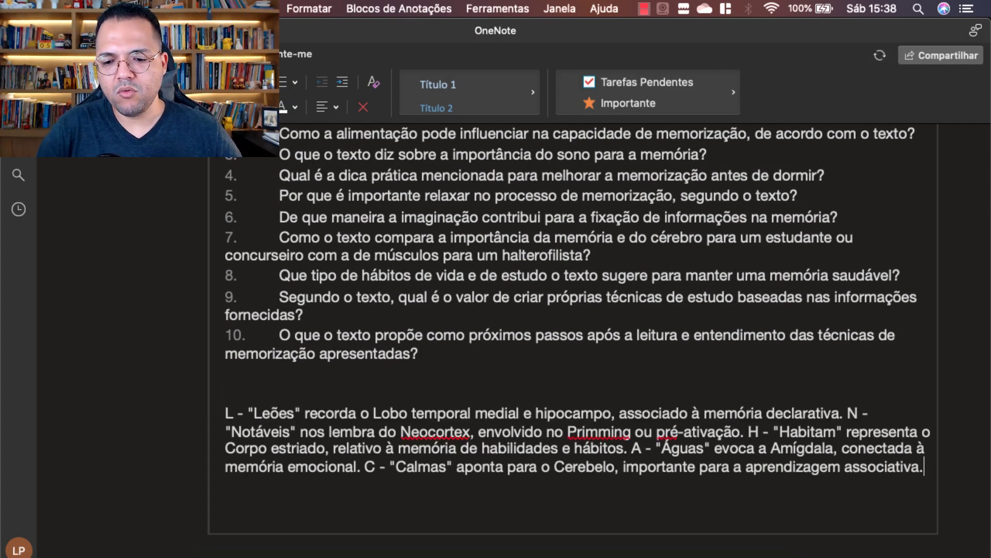
- Add the heading line "Acronimo para memorizar" between question 10 and the pasted acronym explanation
{"action": "left_click", "coordinate": [326, 379]}
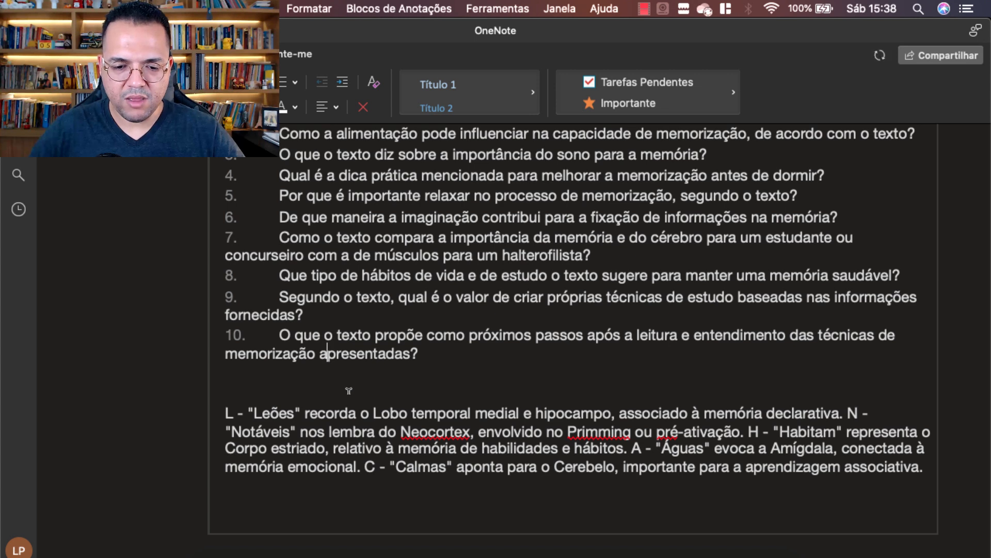
{"action": "key", "text": "Return"}
{"action": "key", "text": "Return"}
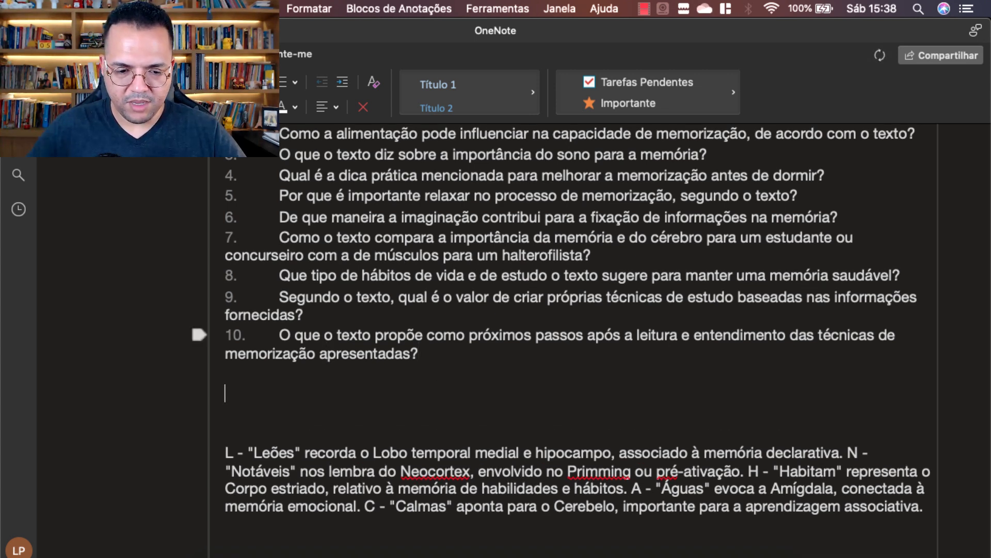
{"action": "type", "text": "acron"}
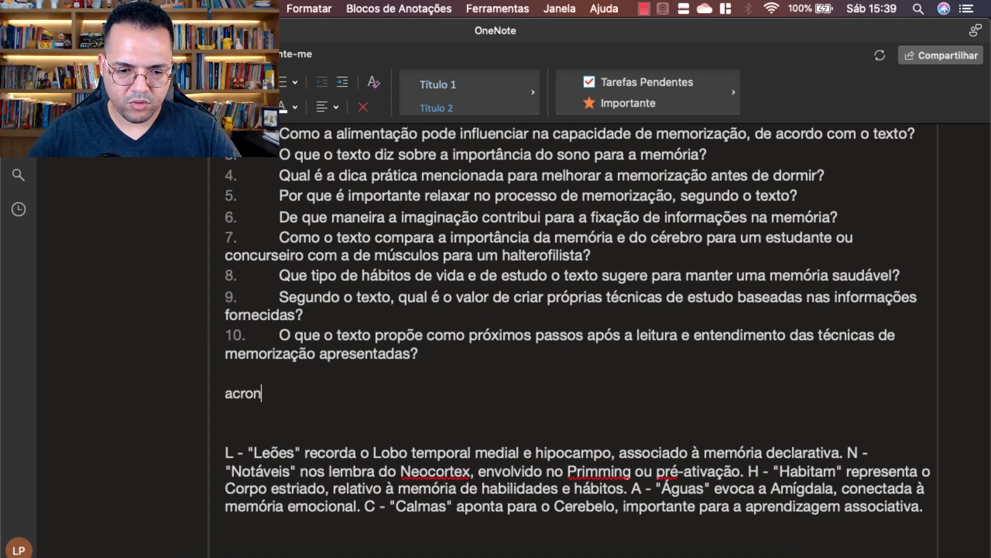
{"action": "type", "text": "imo para memorizar"}
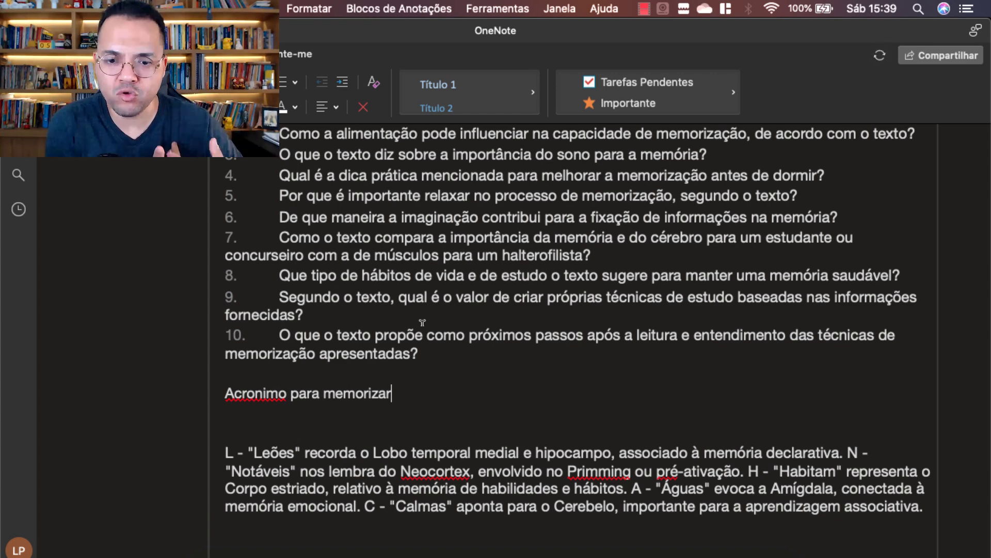
- Switch to UPDF and add a sticky note reading "importante" beside the heading "Onde a memória é armazenada?" on page 3
{"action": "left_click", "coordinate": [540, 546]}
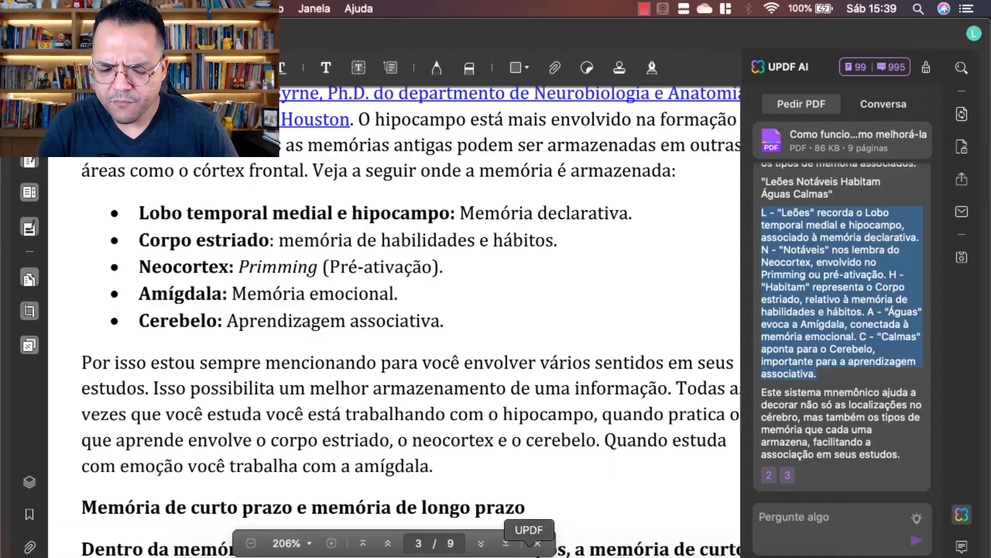
{"action": "scroll", "coordinate": [462, 352], "scroll_direction": "up", "scroll_amount": 15}
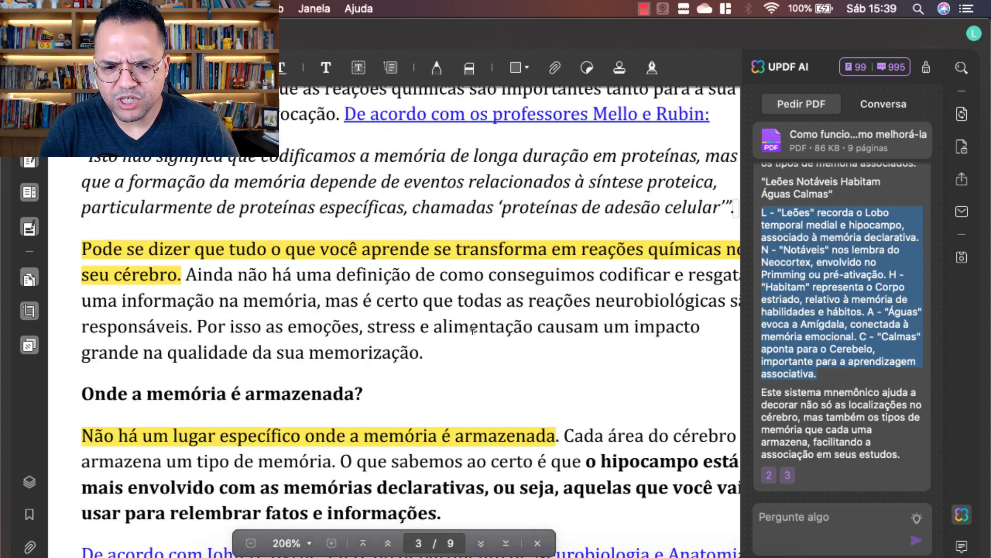
{"action": "scroll", "coordinate": [474, 338], "scroll_direction": "down", "scroll_amount": 12}
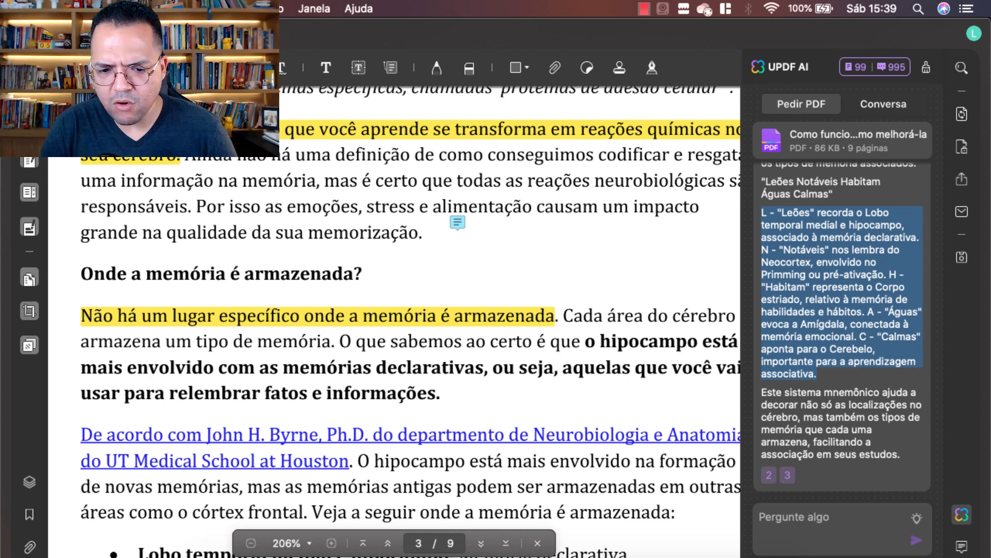
{"action": "left_click", "coordinate": [481, 285]}
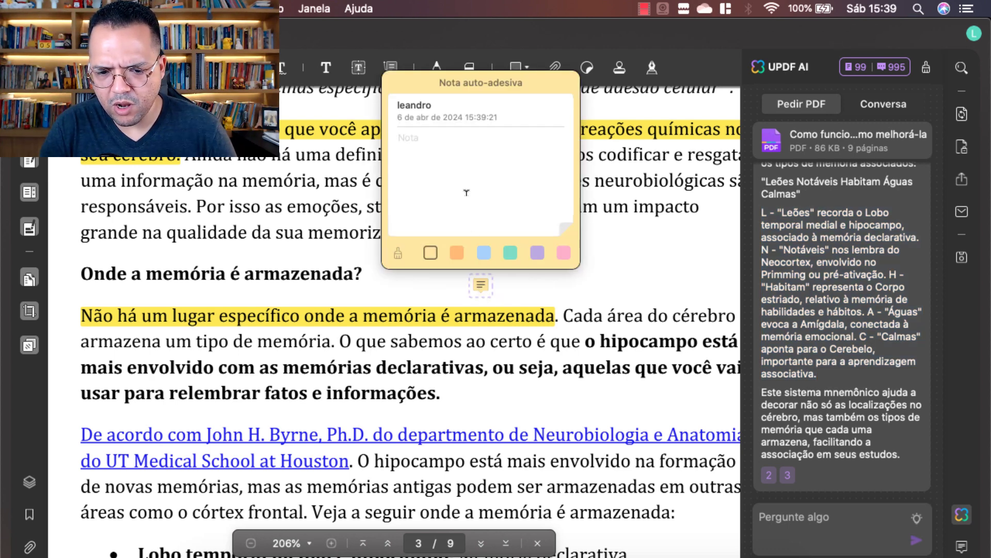
{"action": "type", "text": "imp"}
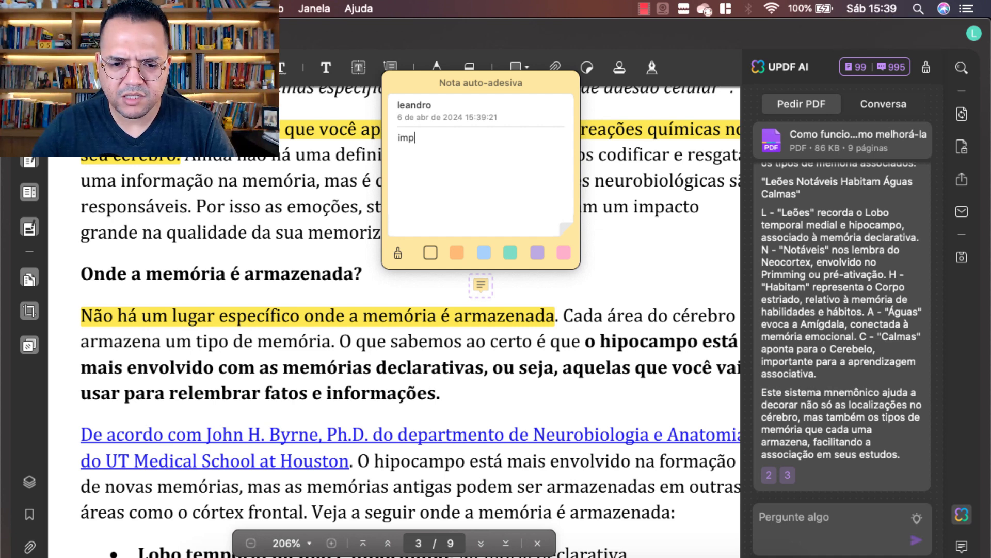
{"action": "type", "text": "rtanteortante"}
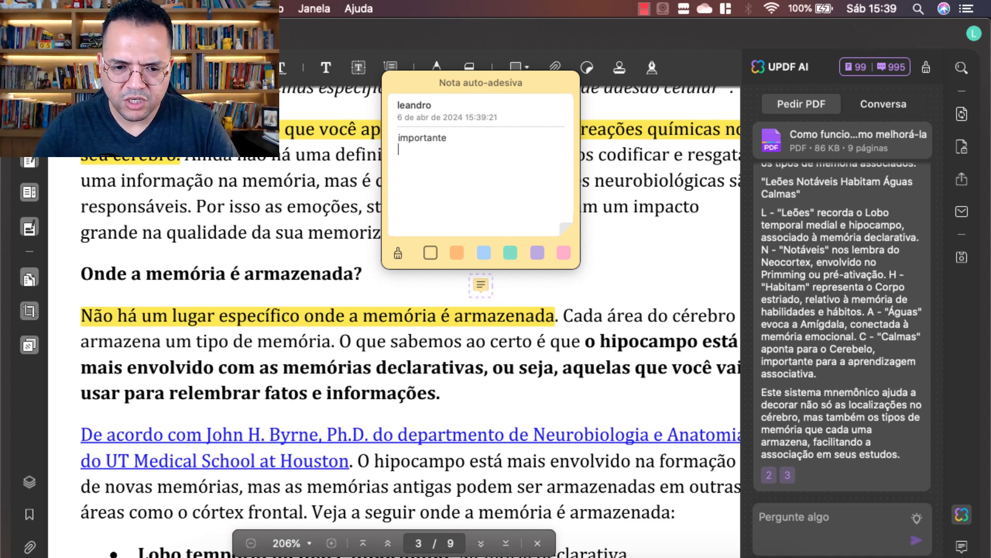
{"action": "left_click", "coordinate": [628, 284]}
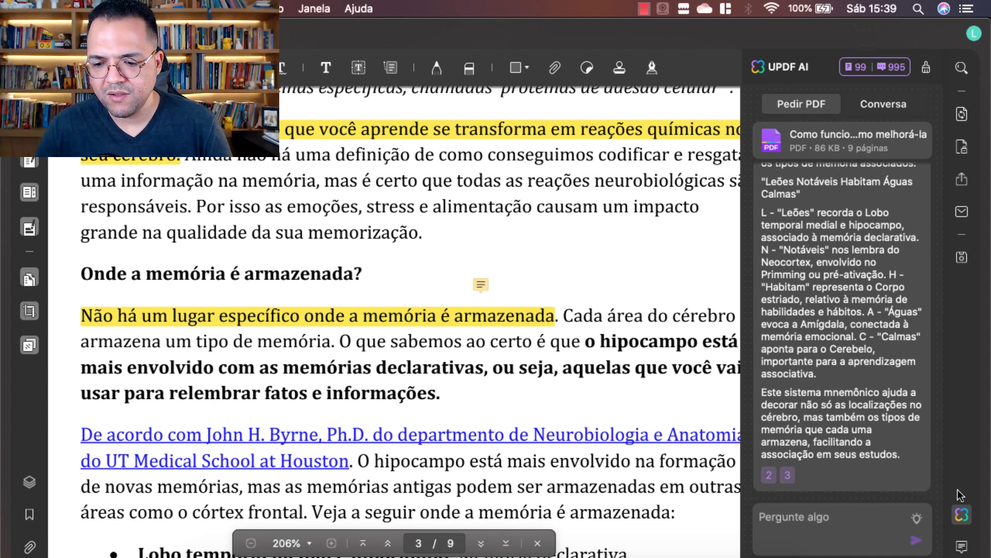
- Hide the AI assistant to give the PDF page the full width
{"action": "left_click", "coordinate": [962, 514]}
{"action": "scroll", "coordinate": [745, 185], "scroll_direction": "up", "scroll_amount": 3}
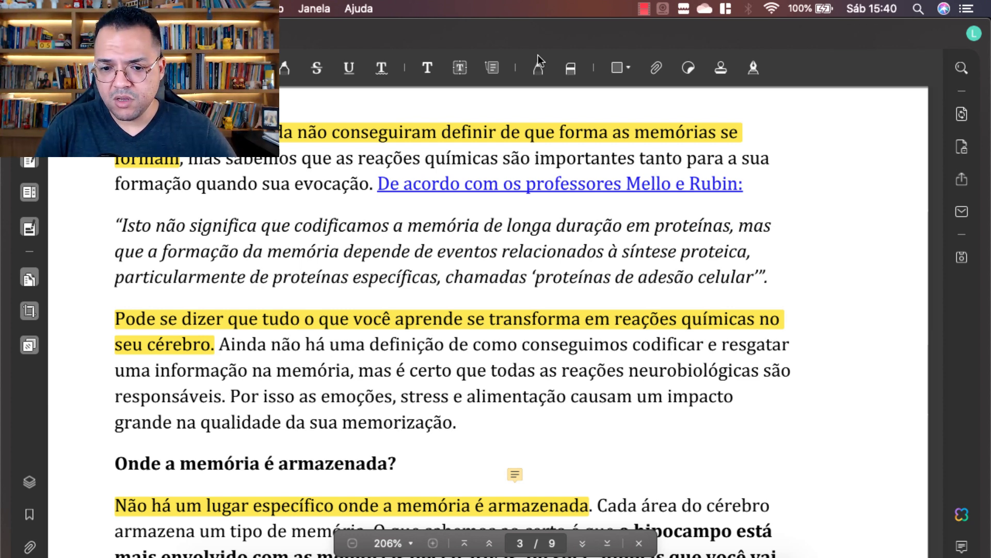
{"action": "left_click", "coordinate": [540, 71]}
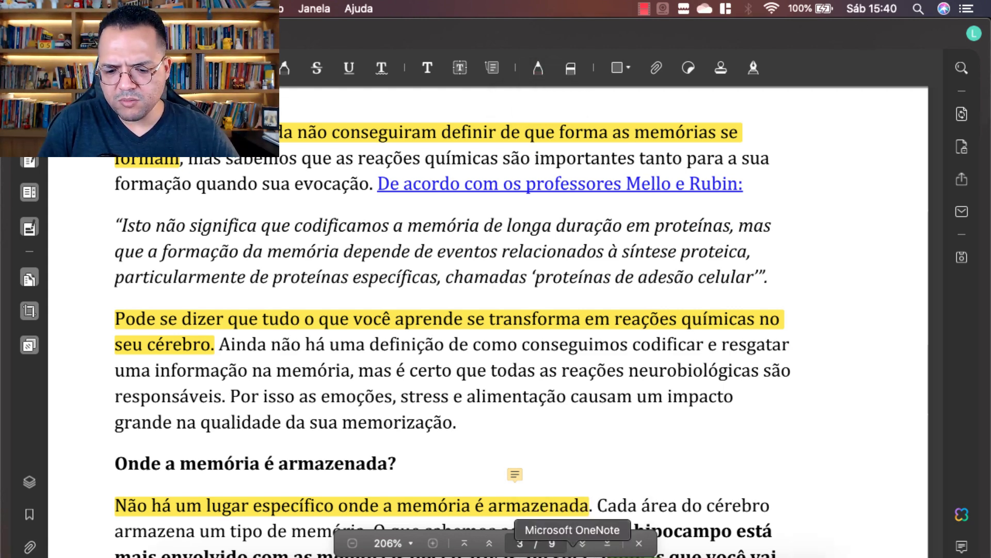
- Review the memory notes above the question list in OneNote and return to the PDF in UPDF
{"action": "left_click", "coordinate": [567, 548]}
{"action": "scroll", "coordinate": [433, 328], "scroll_direction": "up", "scroll_amount": 5}
{"action": "scroll", "coordinate": [433, 328], "scroll_direction": "up", "scroll_amount": 8}
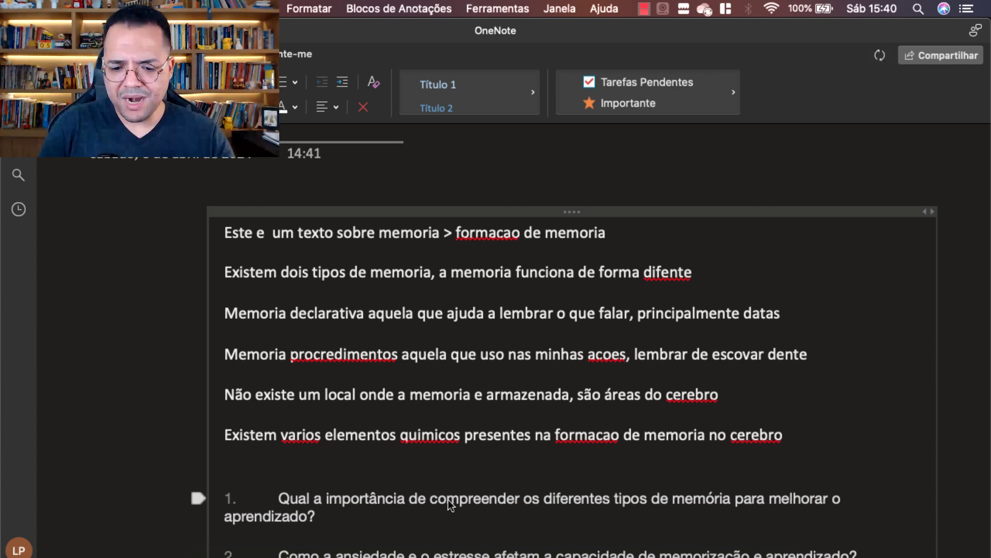
{"action": "left_click", "coordinate": [483, 549]}
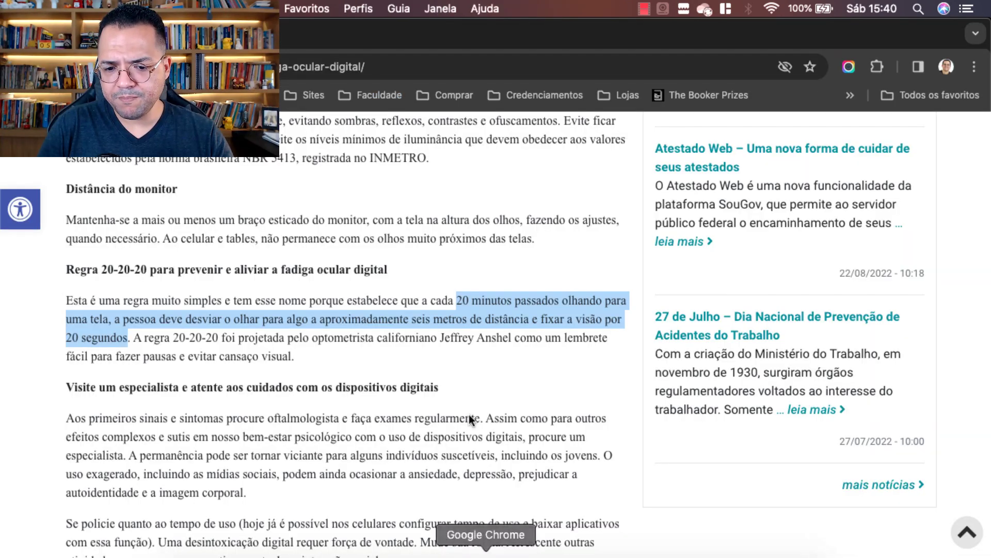
{"action": "left_click", "coordinate": [531, 547]}
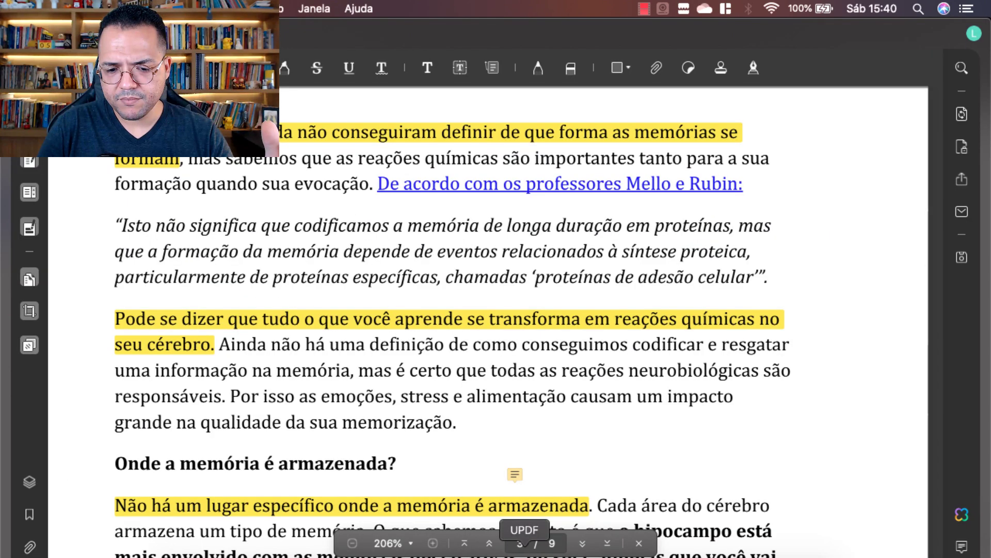